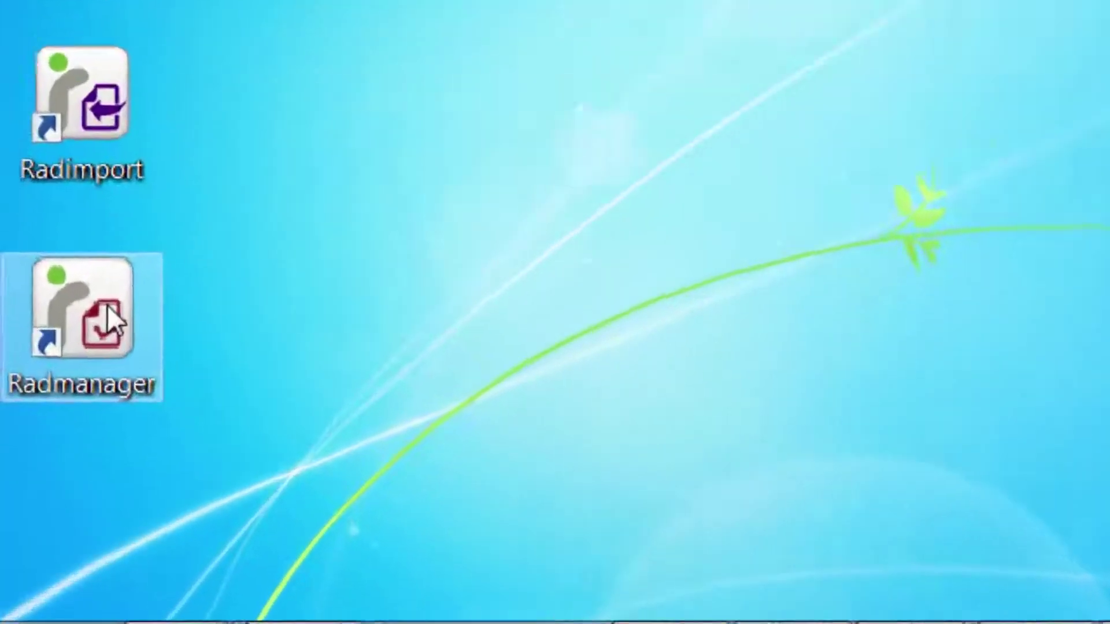
- Launch Radmanager, try a Parts search for 'Cover', then clear it
{"action": "double_click", "coordinate": [58, 451]}
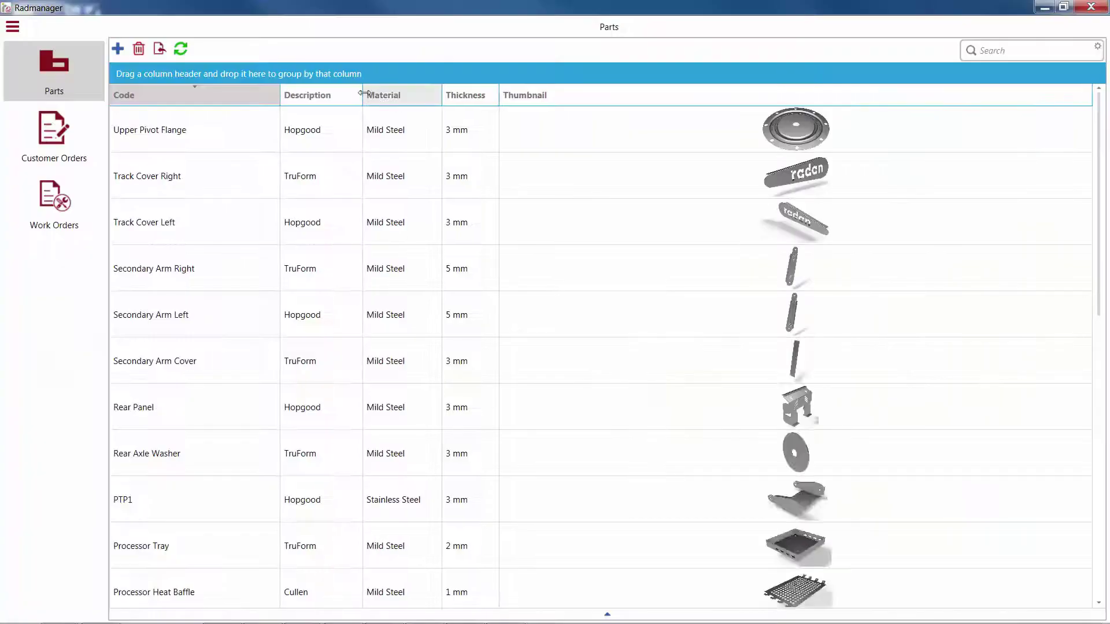
{"action": "left_click", "coordinate": [1057, 50]}
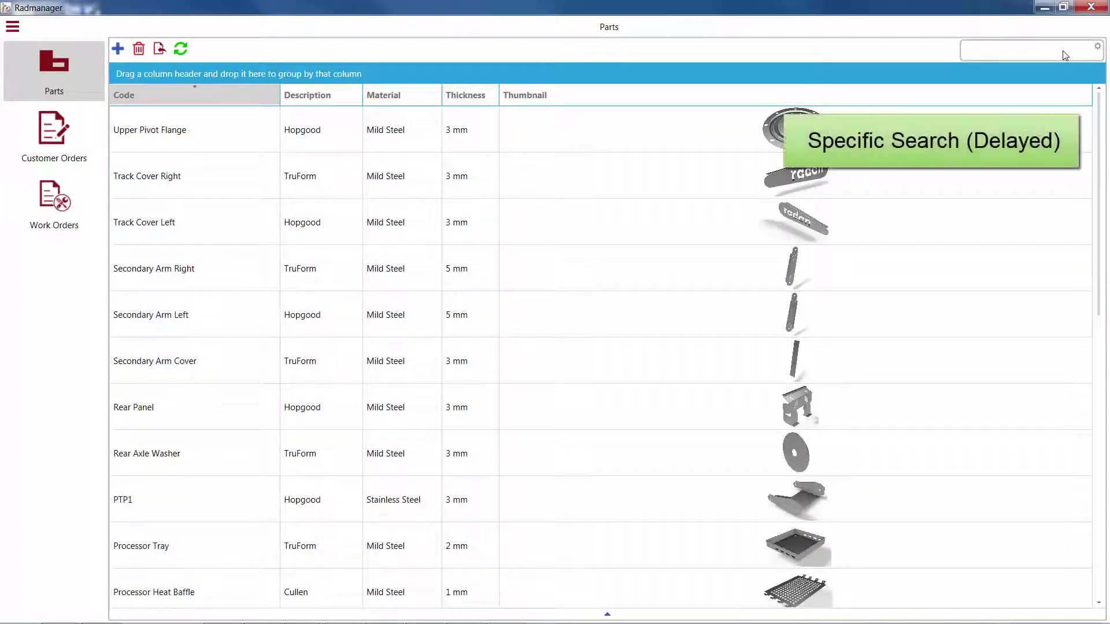
{"action": "type", "text": "Cover"}
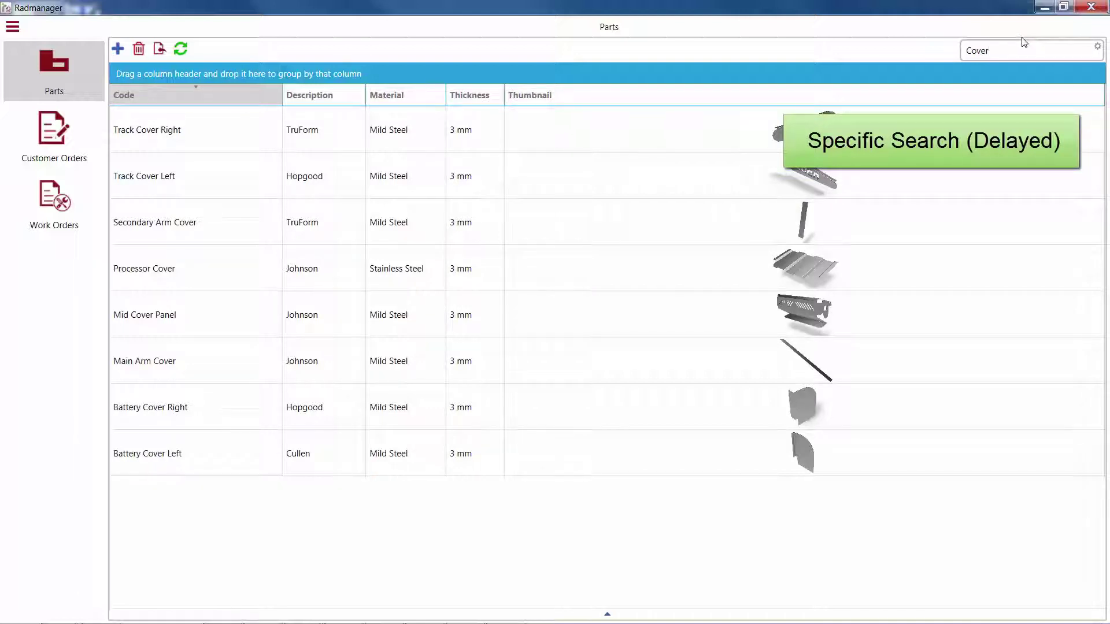
{"action": "double_click", "coordinate": [1015, 51]}
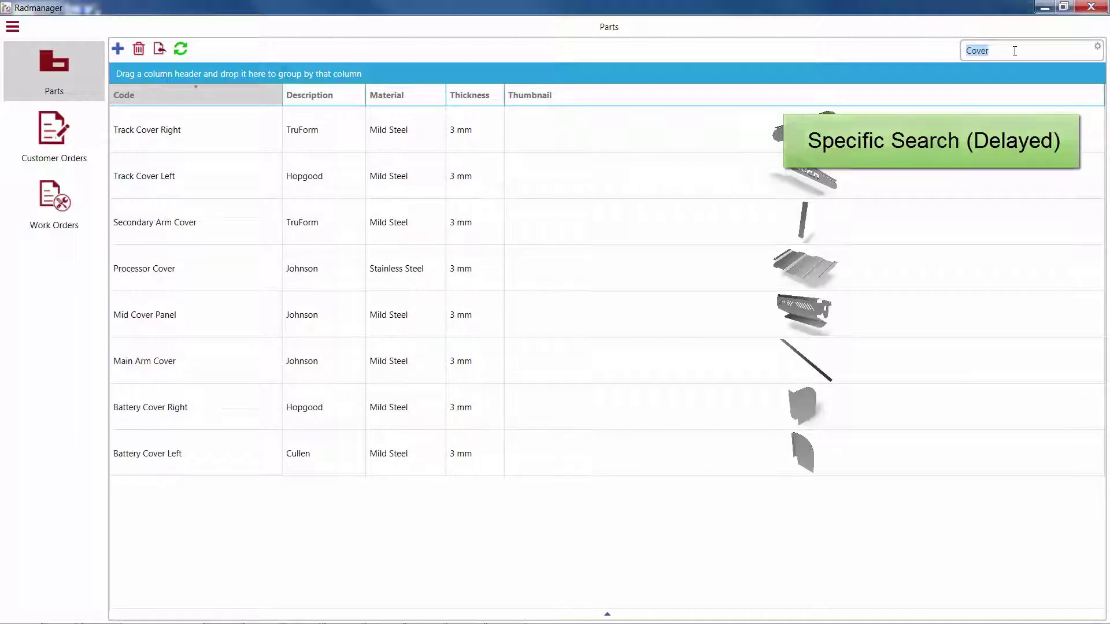
{"action": "key", "text": "BackSpace"}
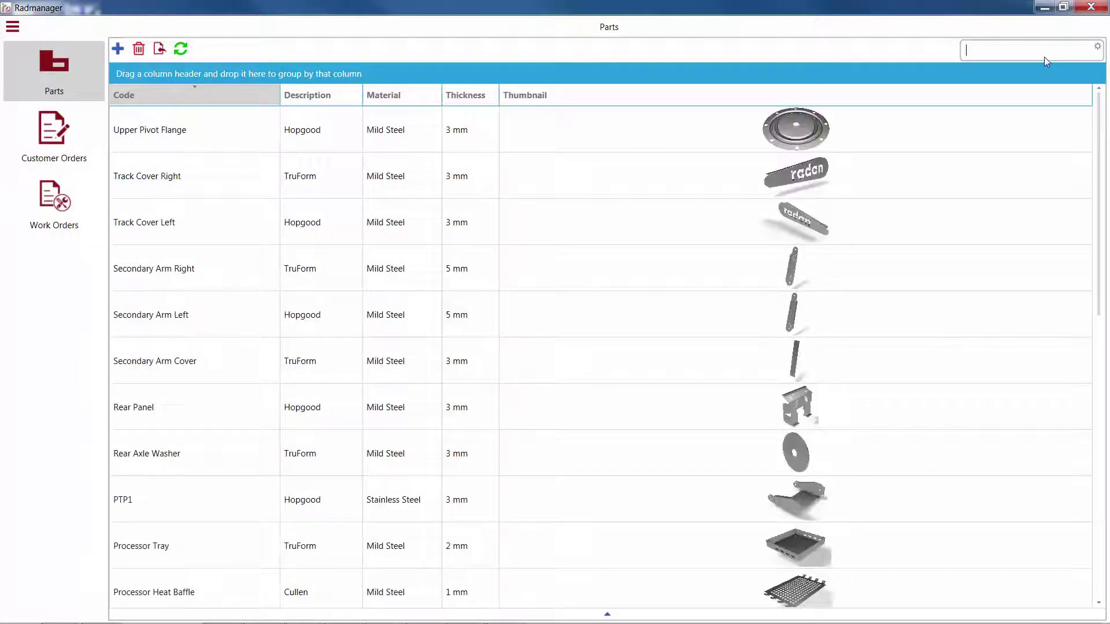
- Set the search mode to Instant, test it with 'cov', then empty the search box
{"action": "left_click", "coordinate": [1097, 48]}
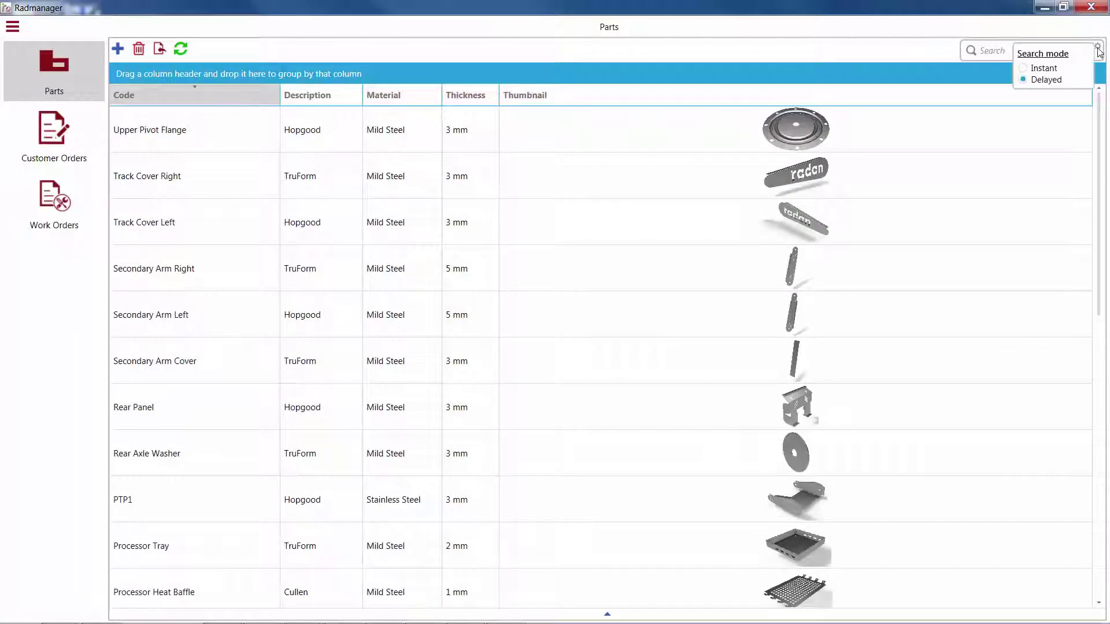
{"action": "left_click", "coordinate": [1022, 68]}
{"action": "left_click", "coordinate": [997, 52]}
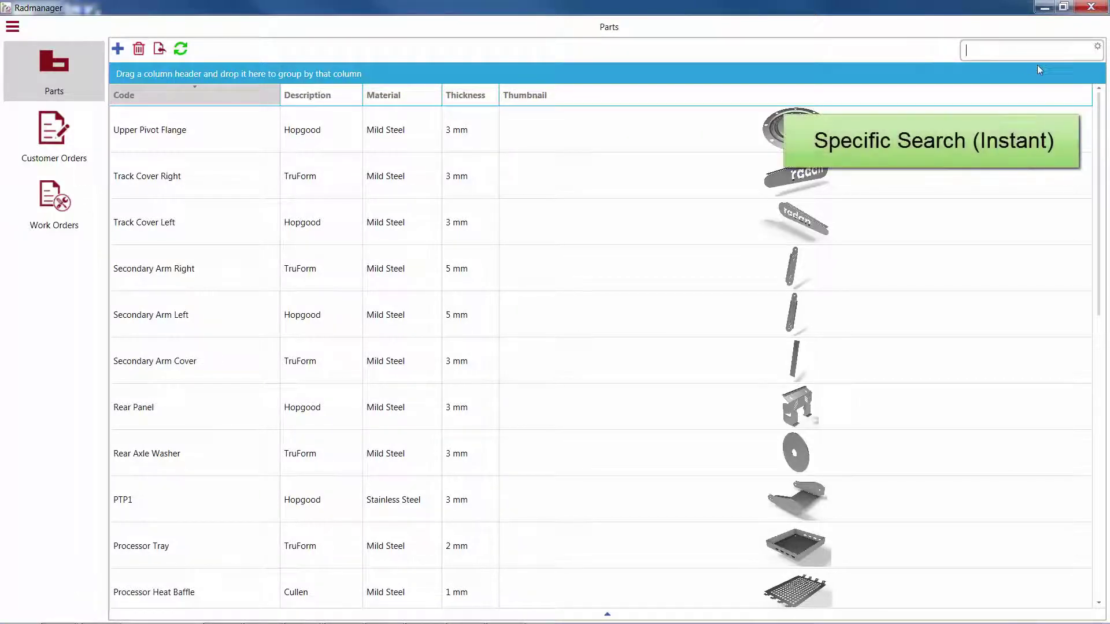
{"action": "type", "text": "c"}
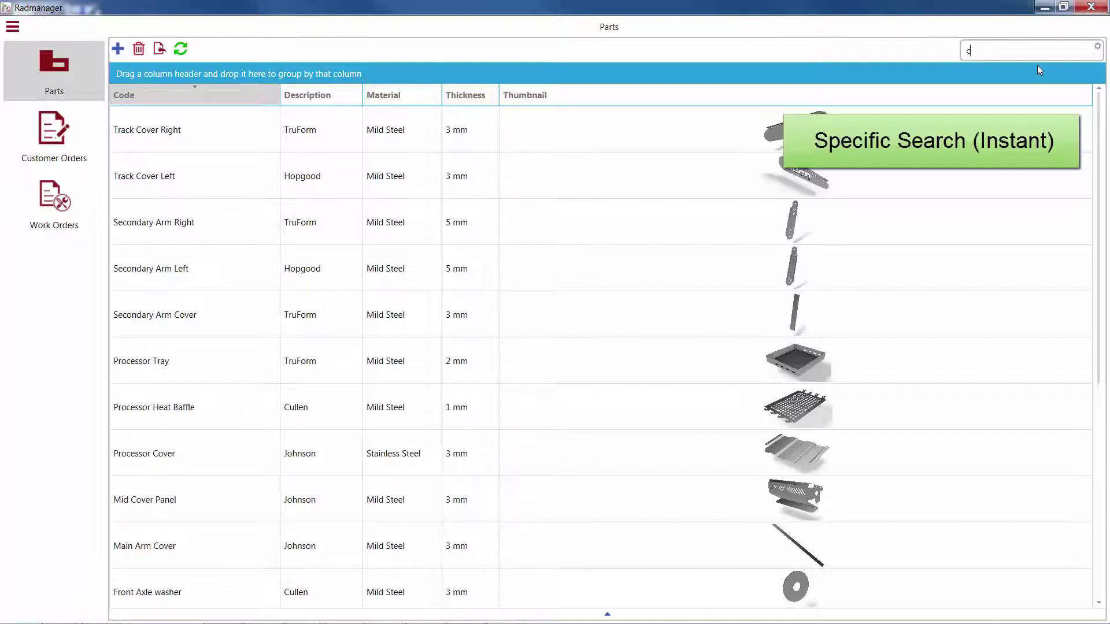
{"action": "type", "text": "o"}
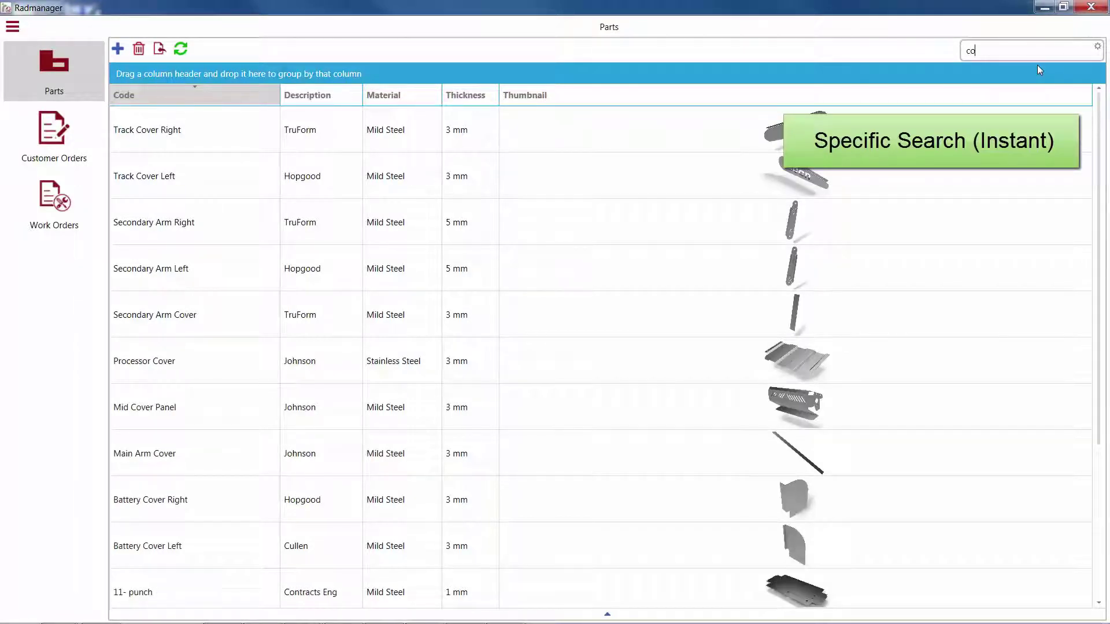
{"action": "type", "text": "v"}
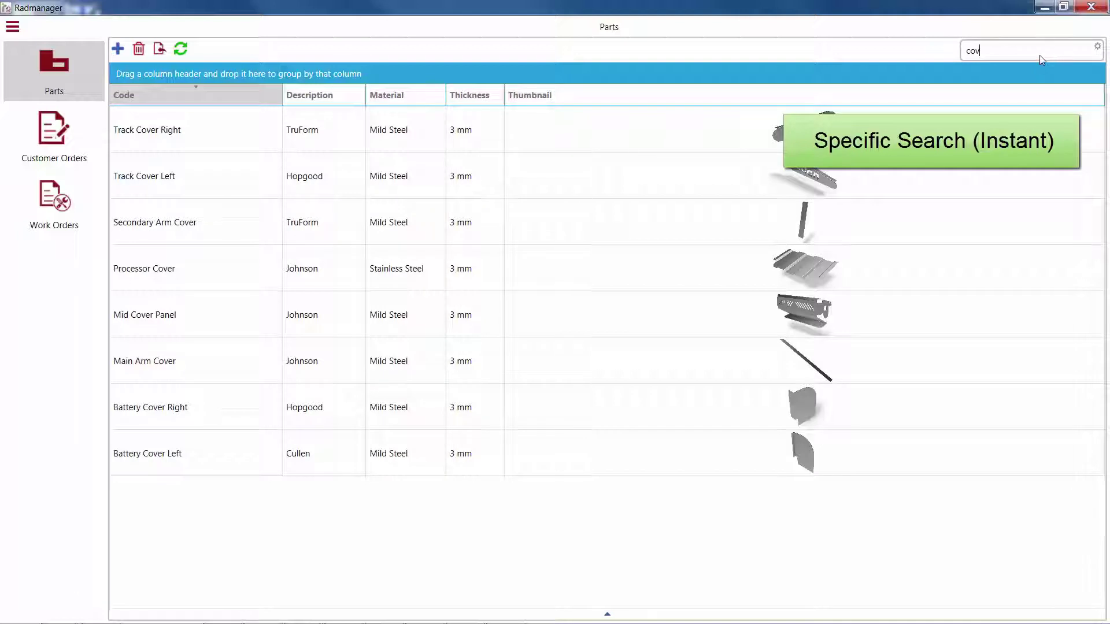
{"action": "key", "text": "BackSpace"}
{"action": "key", "text": "BackSpace"}
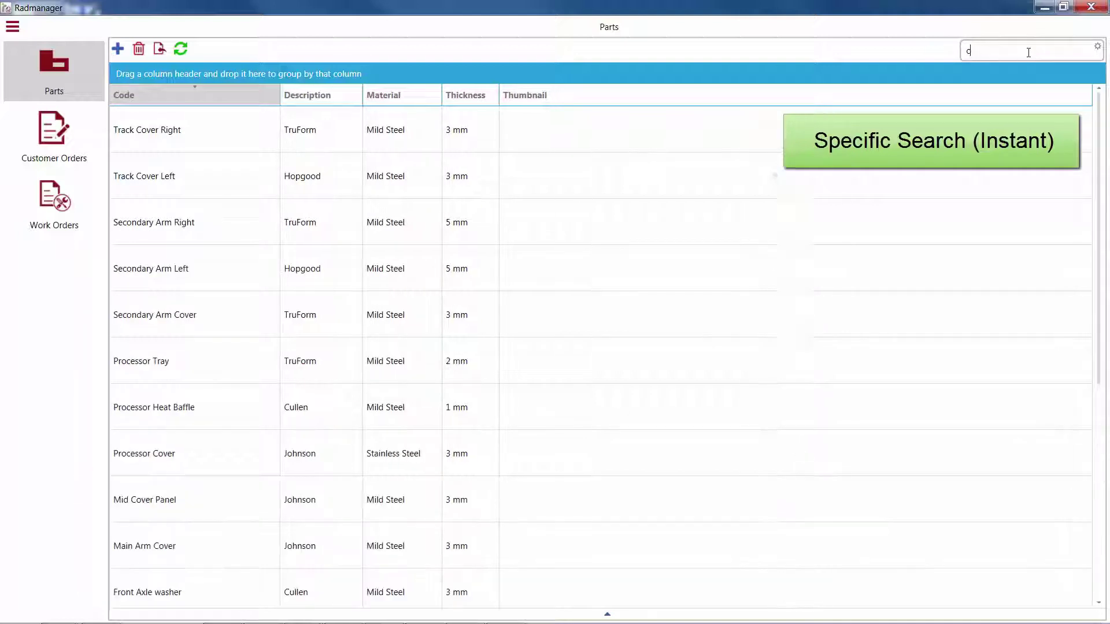
{"action": "key", "text": "BackSpace"}
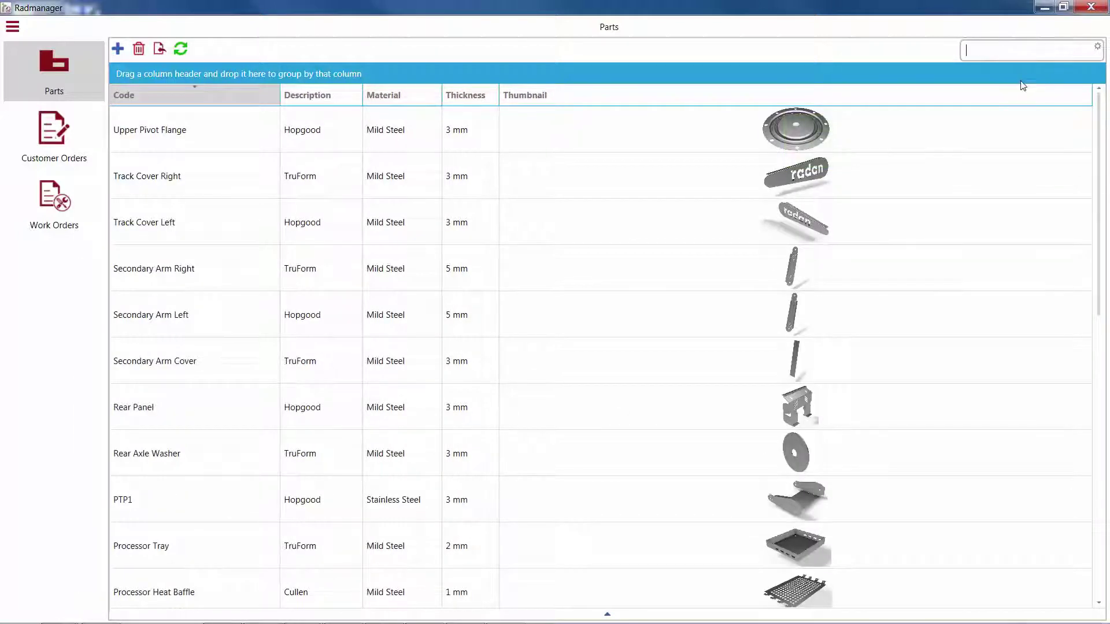
{"action": "key", "text": "Tab"}
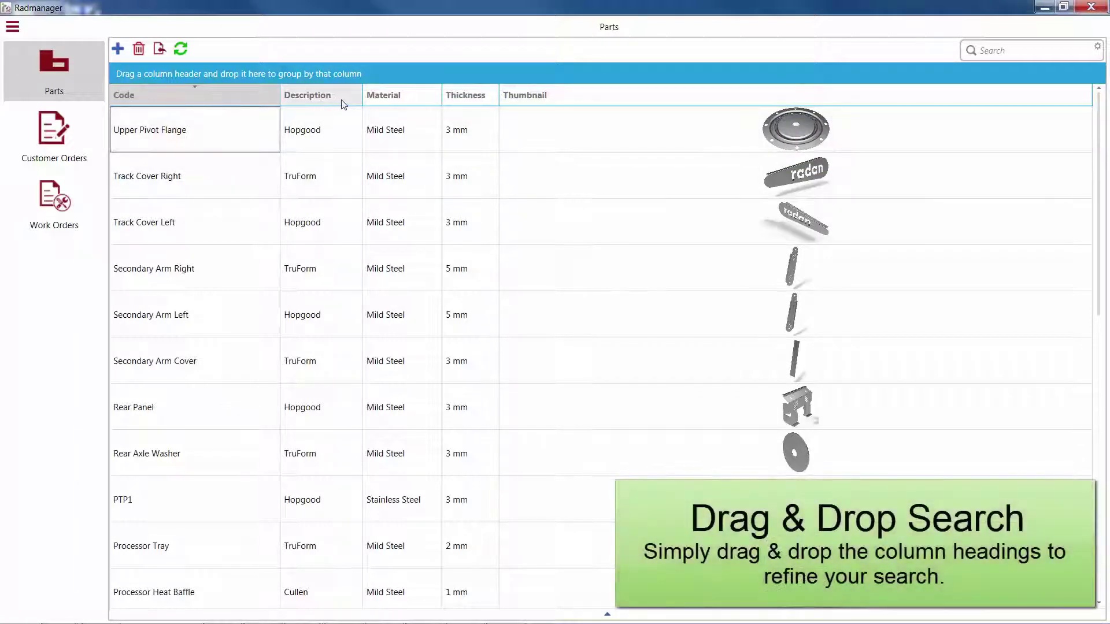
- Group parts by Description, Material and Thickness, expanding Cullen > Mild Steel > 1 mm
{"action": "left_click_drag", "start_coordinate": [341, 103], "coordinate": [245, 77]}
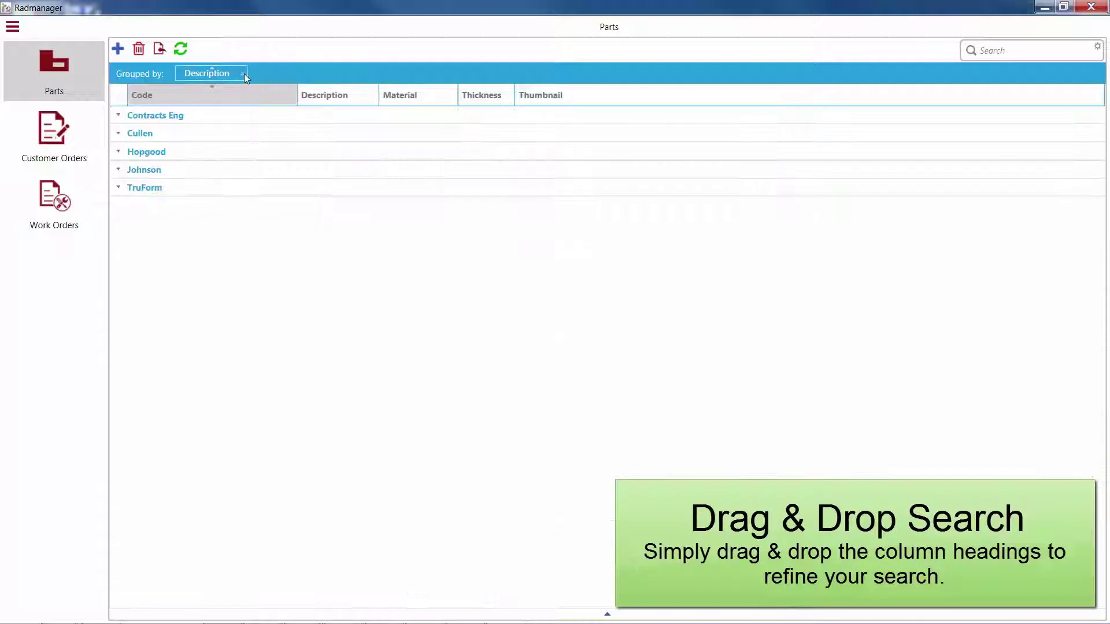
{"action": "left_click", "coordinate": [119, 134]}
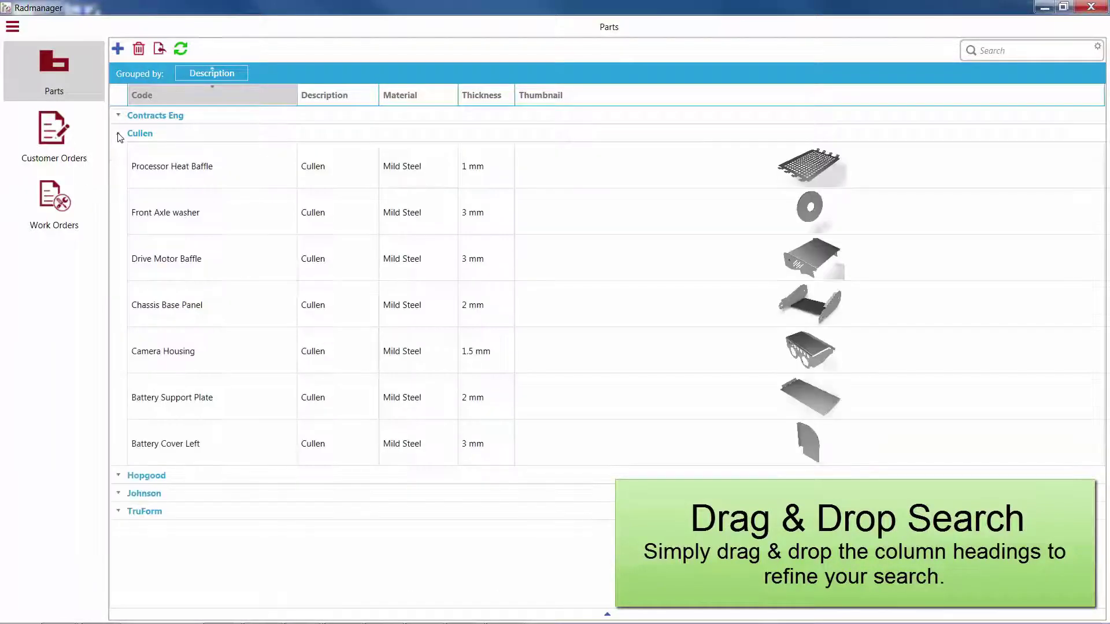
{"action": "left_click_drag", "start_coordinate": [418, 95], "coordinate": [296, 69]}
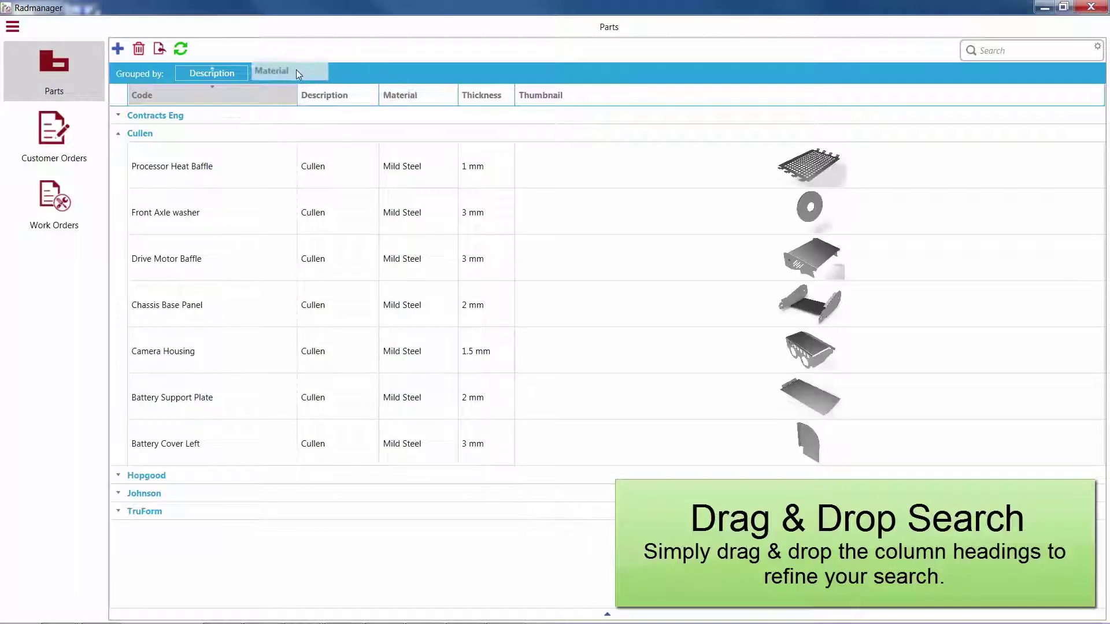
{"action": "left_click", "coordinate": [137, 152]}
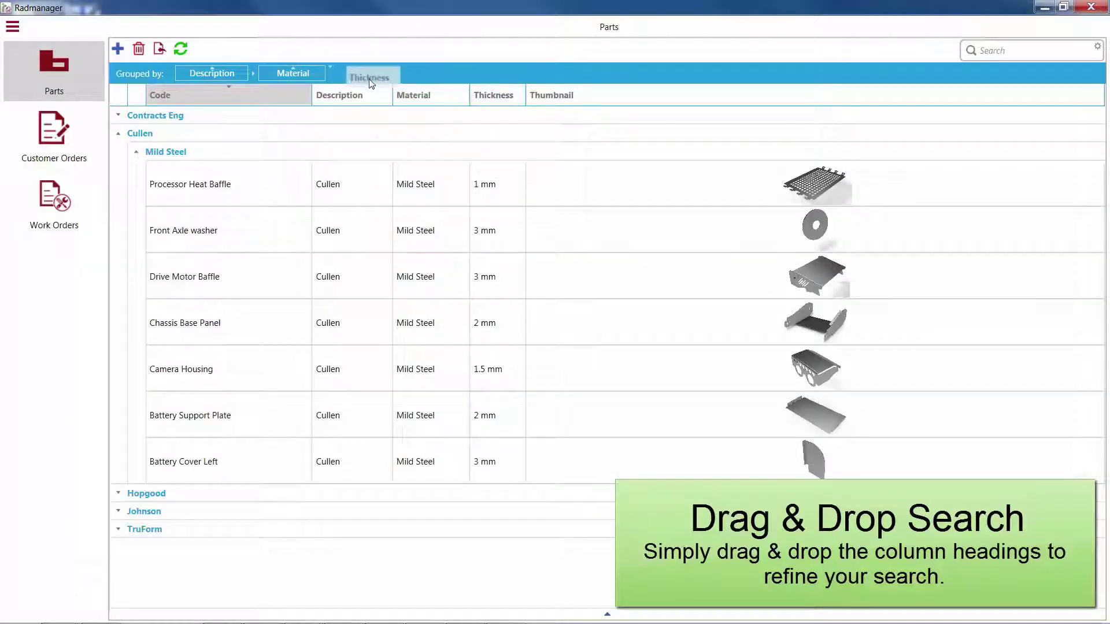
{"action": "left_click_drag", "start_coordinate": [478, 99], "coordinate": [372, 84]}
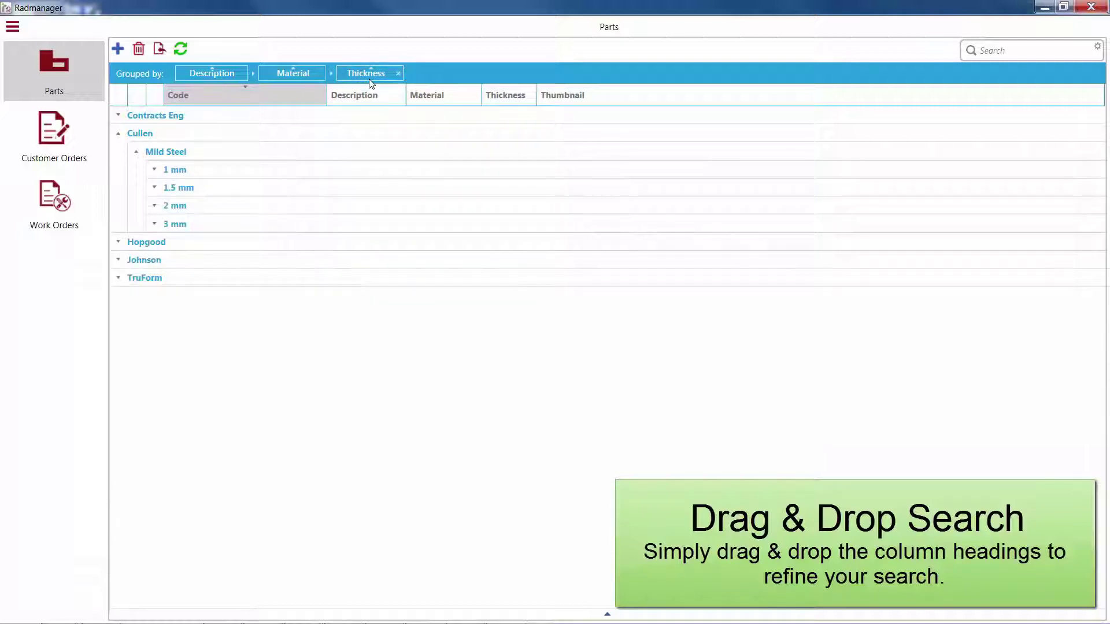
{"action": "left_click", "coordinate": [155, 171]}
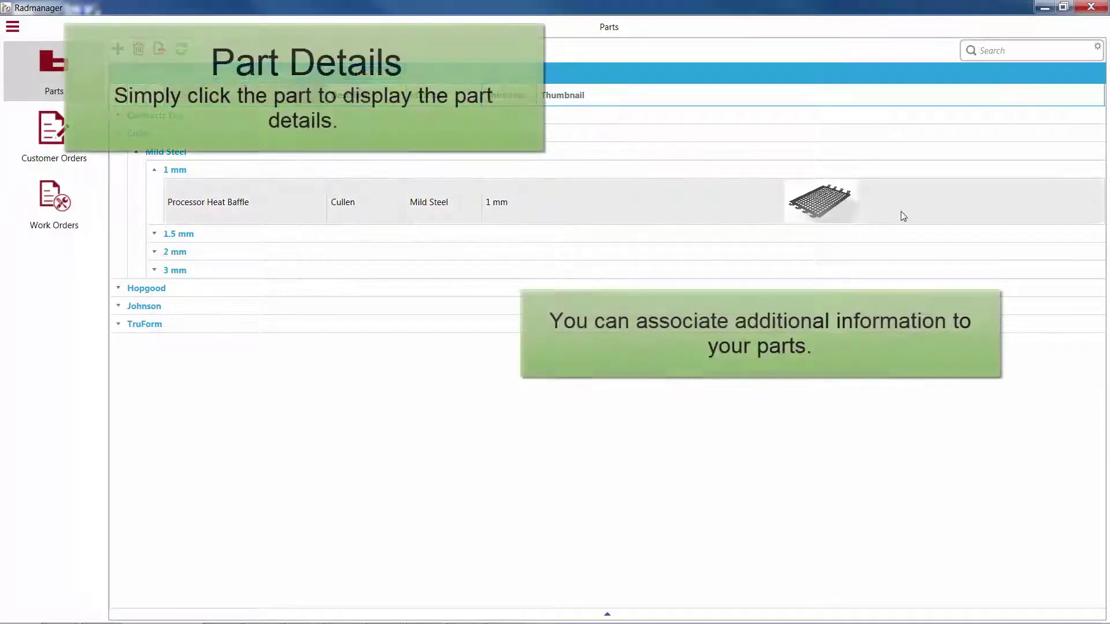
- Show the Processor Heat Baffle details and open its symbol, image and PDF files
{"action": "left_click", "coordinate": [852, 213]}
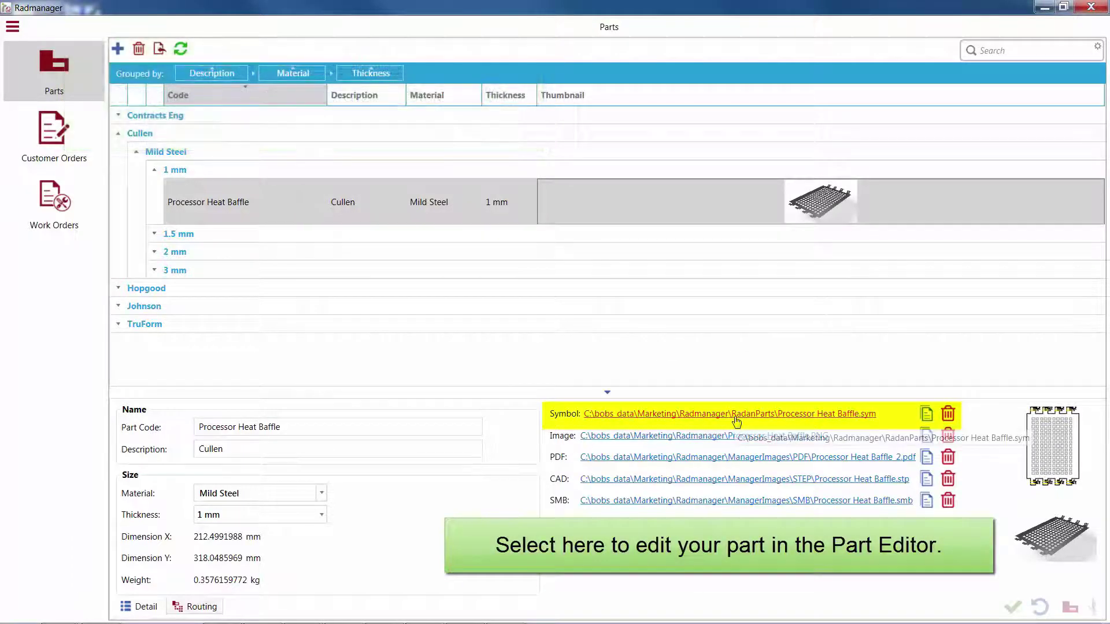
{"action": "left_click", "coordinate": [733, 415]}
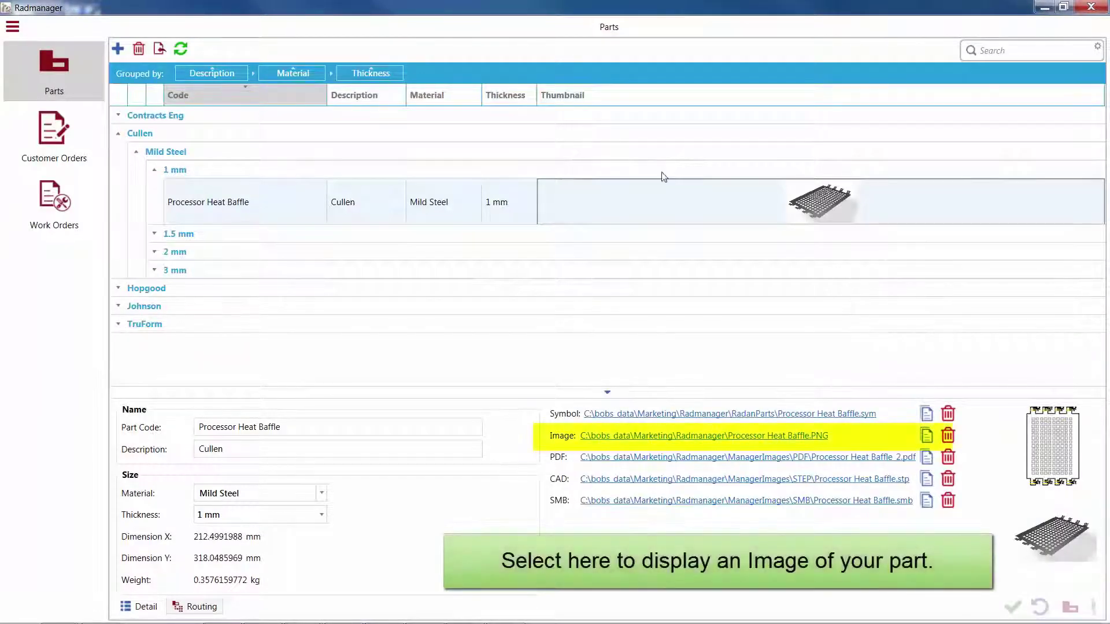
{"action": "left_click", "coordinate": [762, 443]}
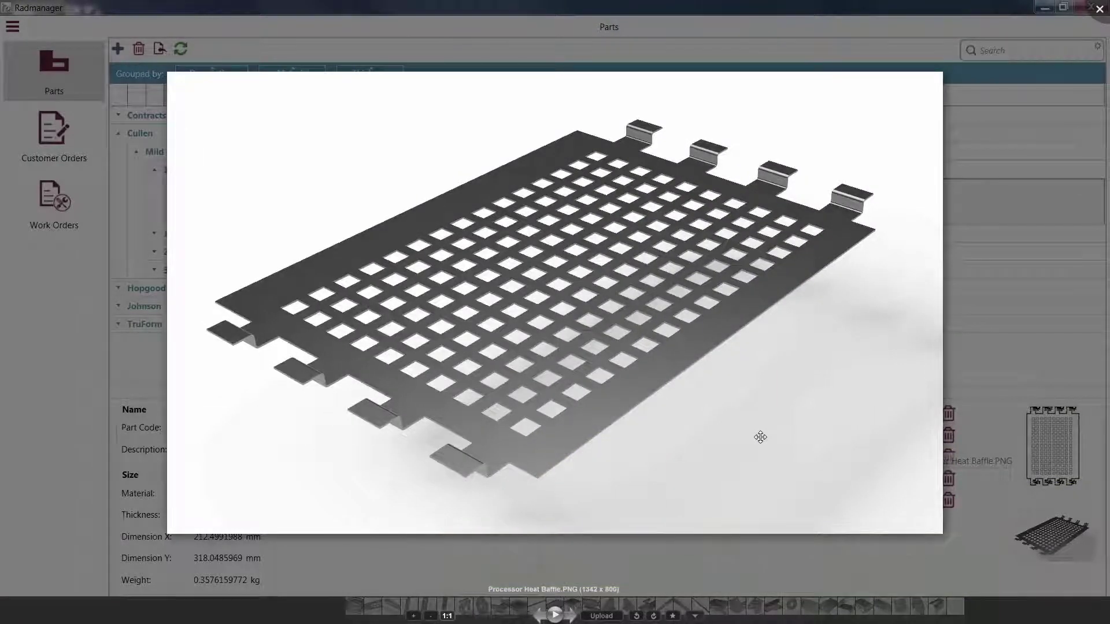
{"action": "key", "text": "Escape"}
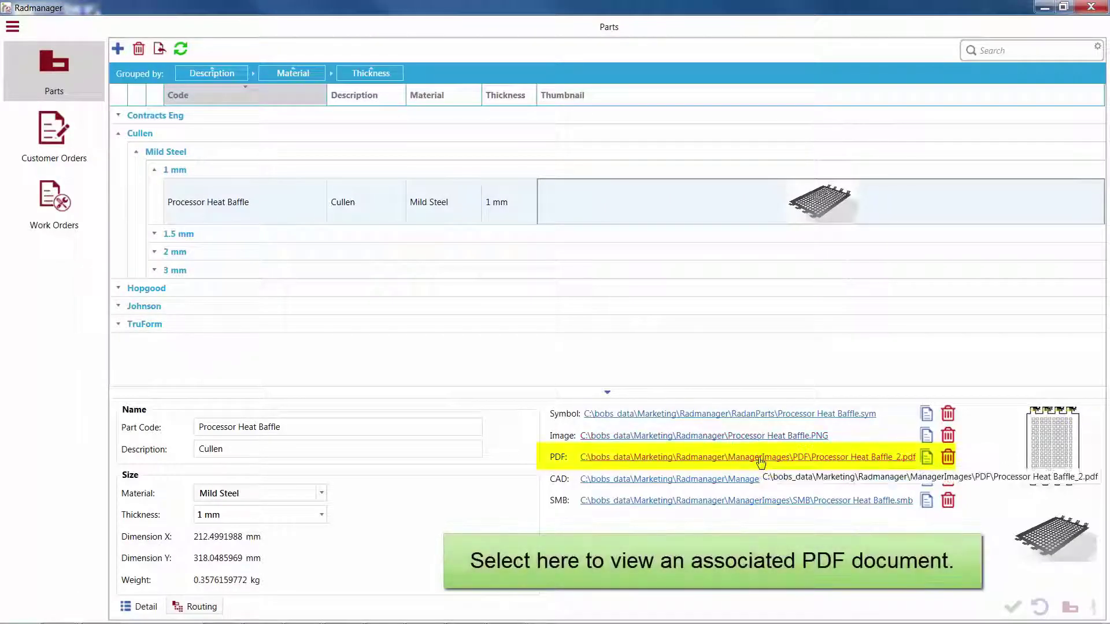
{"action": "left_click", "coordinate": [761, 458]}
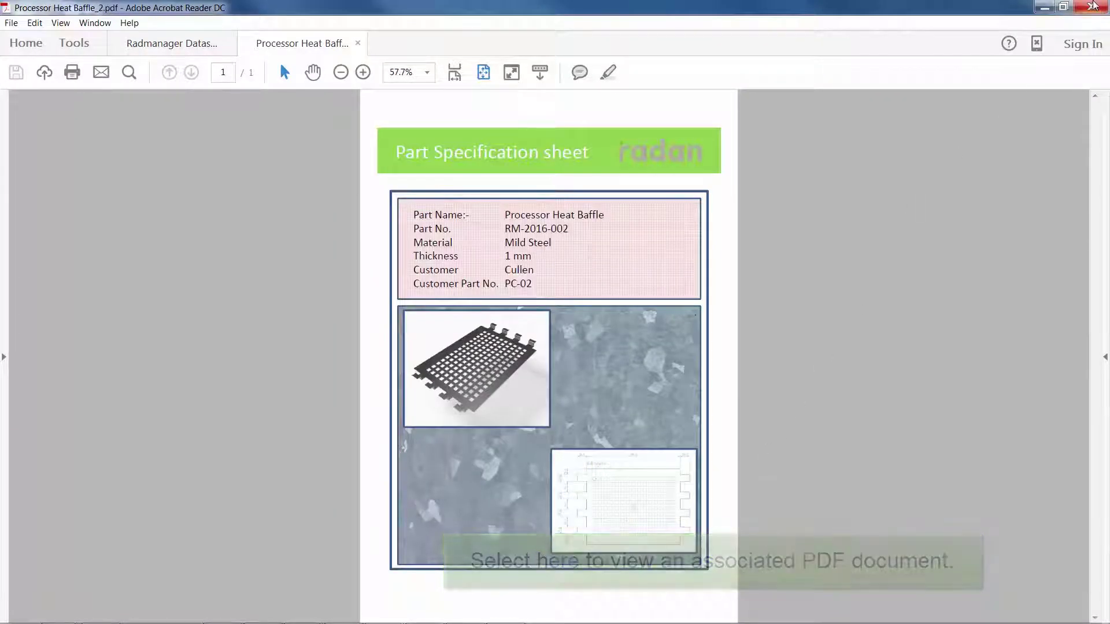
{"action": "left_click", "coordinate": [1091, 7]}
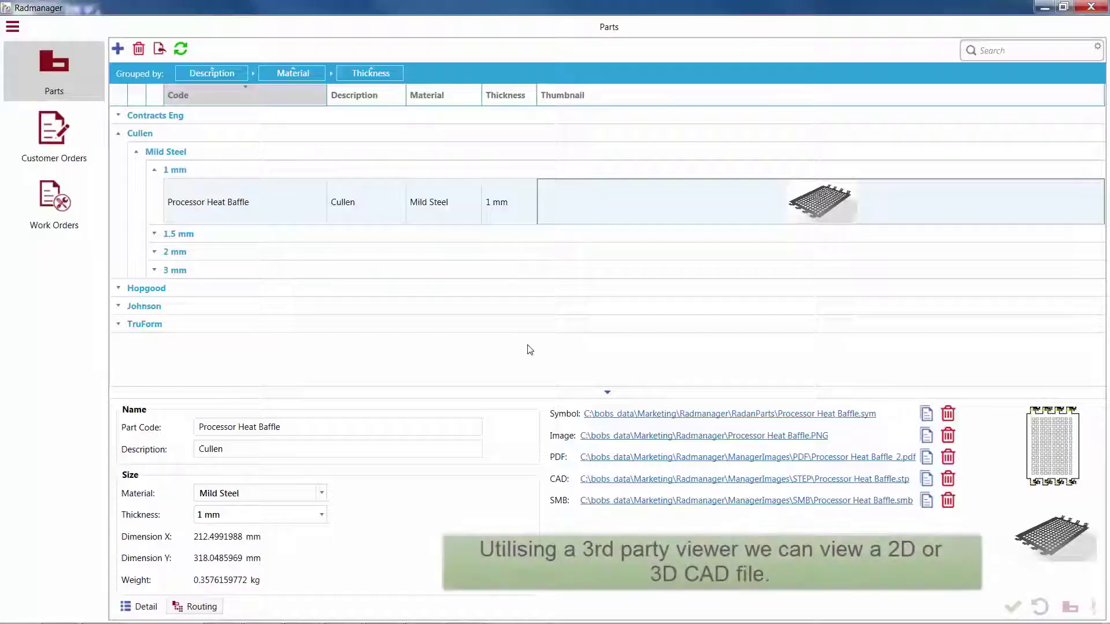
{"action": "left_click", "coordinate": [781, 479]}
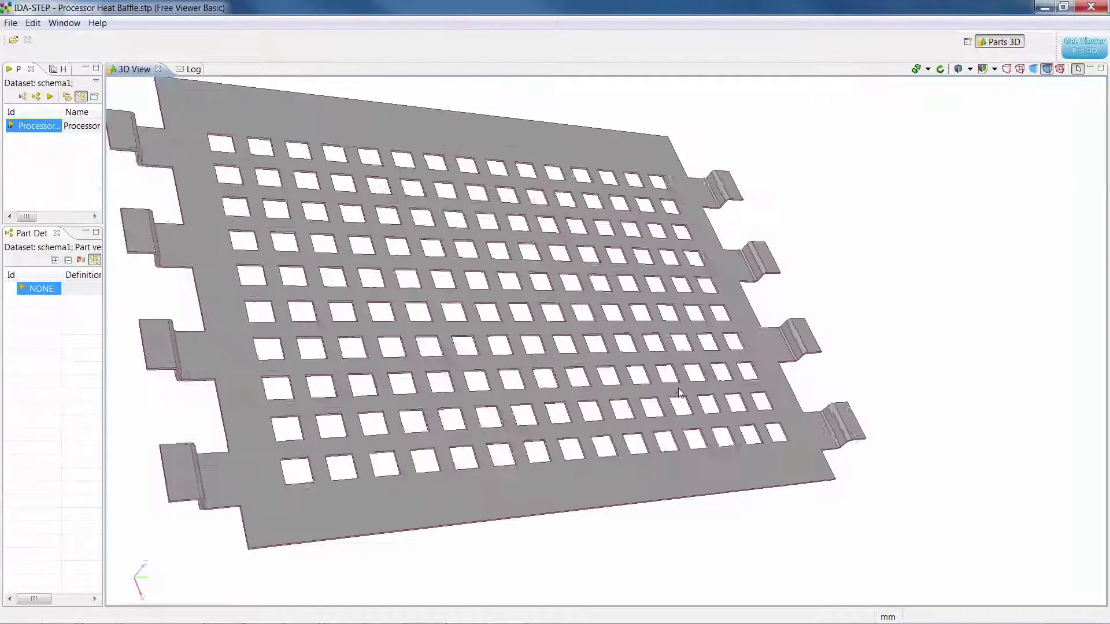
{"action": "left_click_drag", "start_coordinate": [758, 489], "coordinate": [637, 368]}
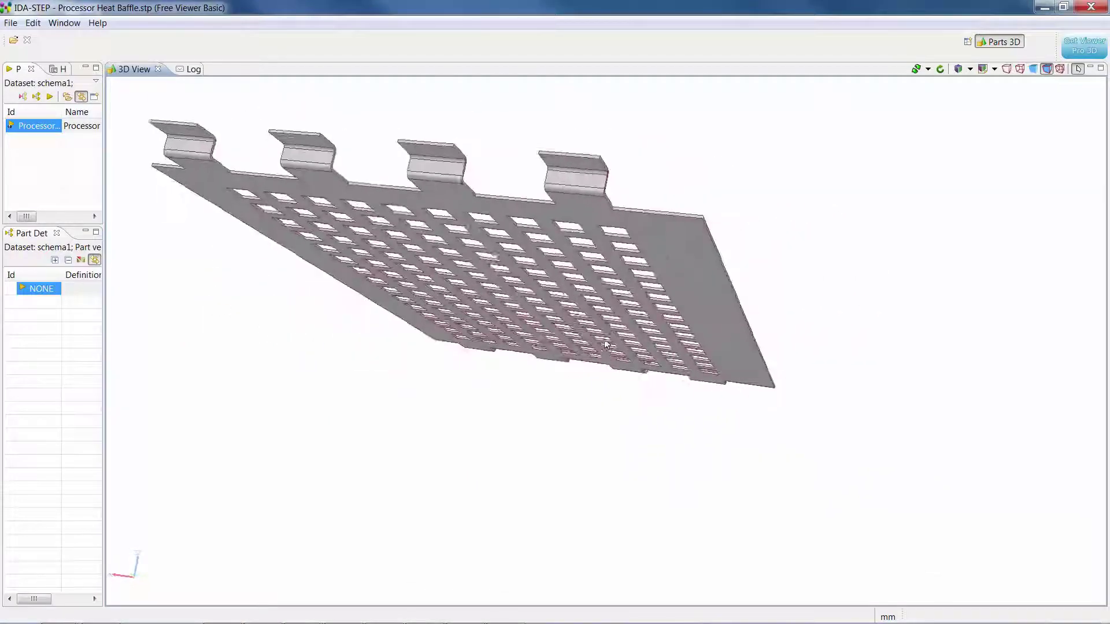
{"action": "mouse_move", "coordinate": [637, 368]}
{"action": "left_mouse_down"}
{"action": "mouse_move", "coordinate": [784, 419]}
{"action": "mouse_move", "coordinate": [805, 461]}
{"action": "left_mouse_up"}
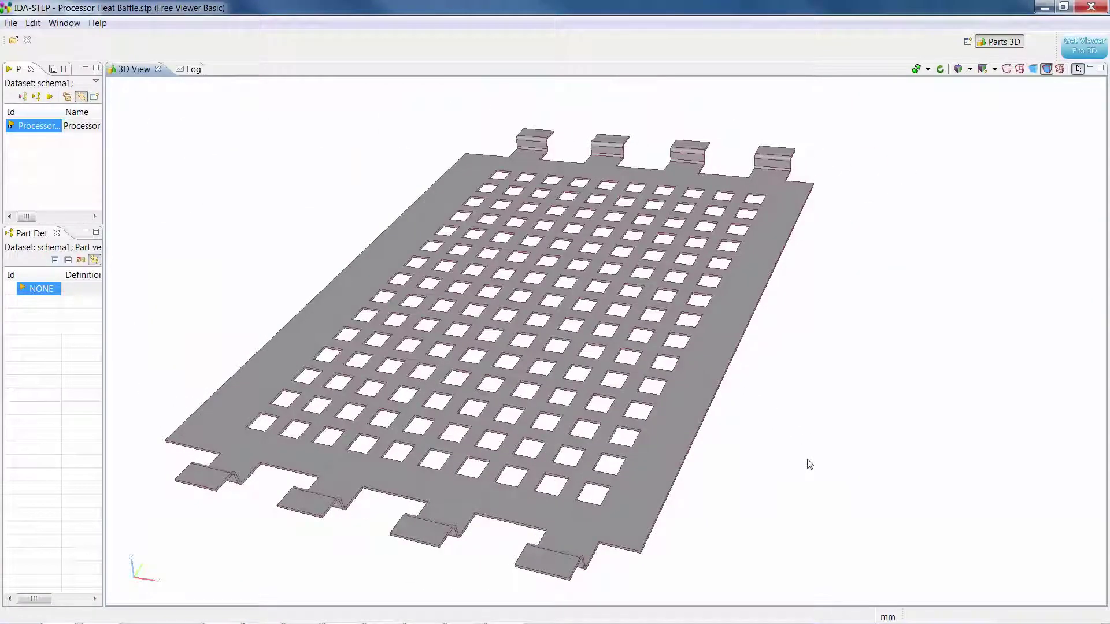
{"action": "left_click", "coordinate": [1093, 8]}
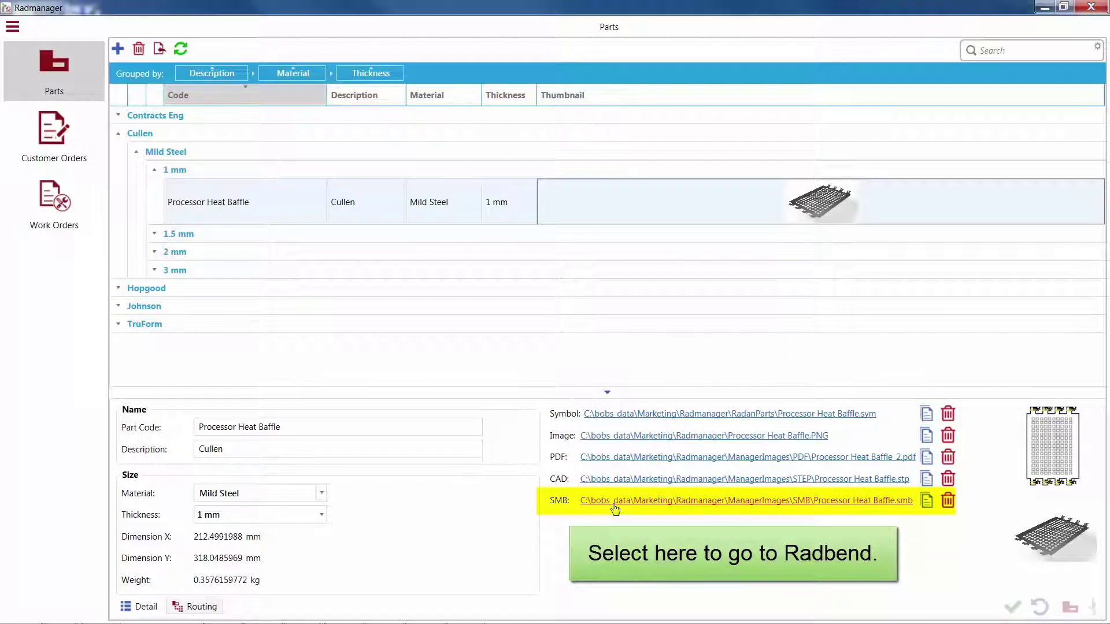
- Open the part's SMB program in Radbend and simulate compound joggle 2
{"action": "left_click", "coordinate": [615, 506]}
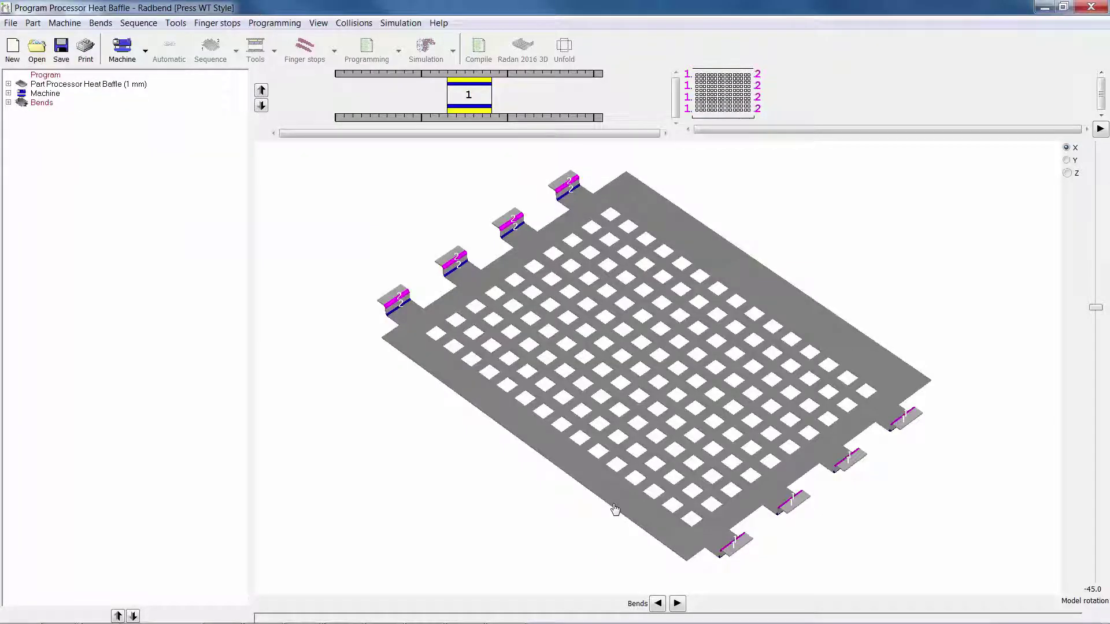
{"action": "left_click", "coordinate": [209, 63]}
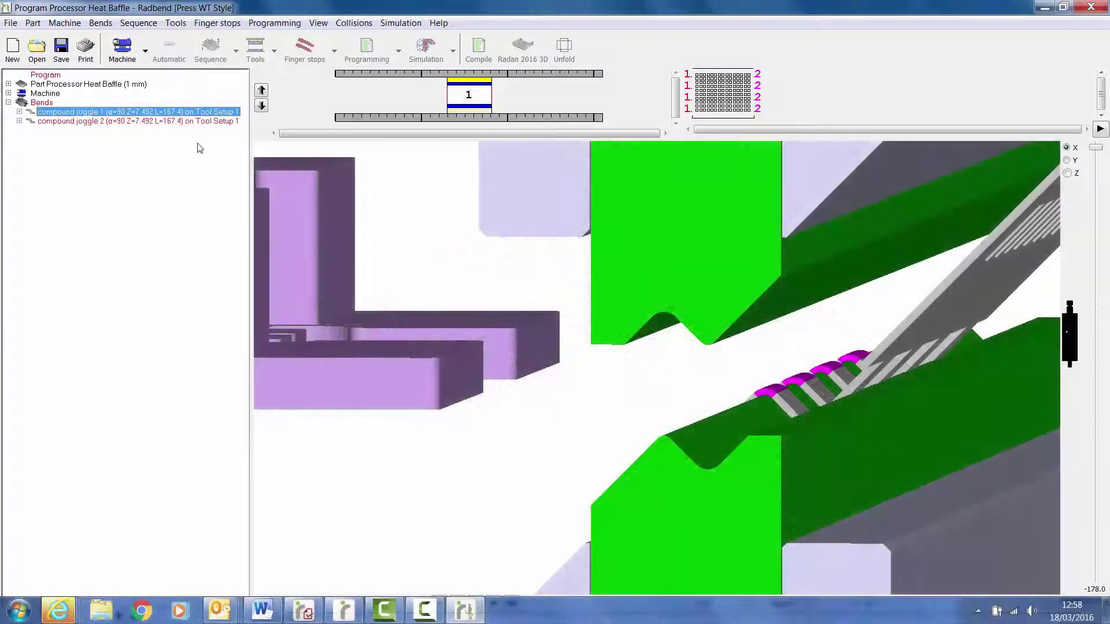
{"action": "right_click", "coordinate": [196, 122]}
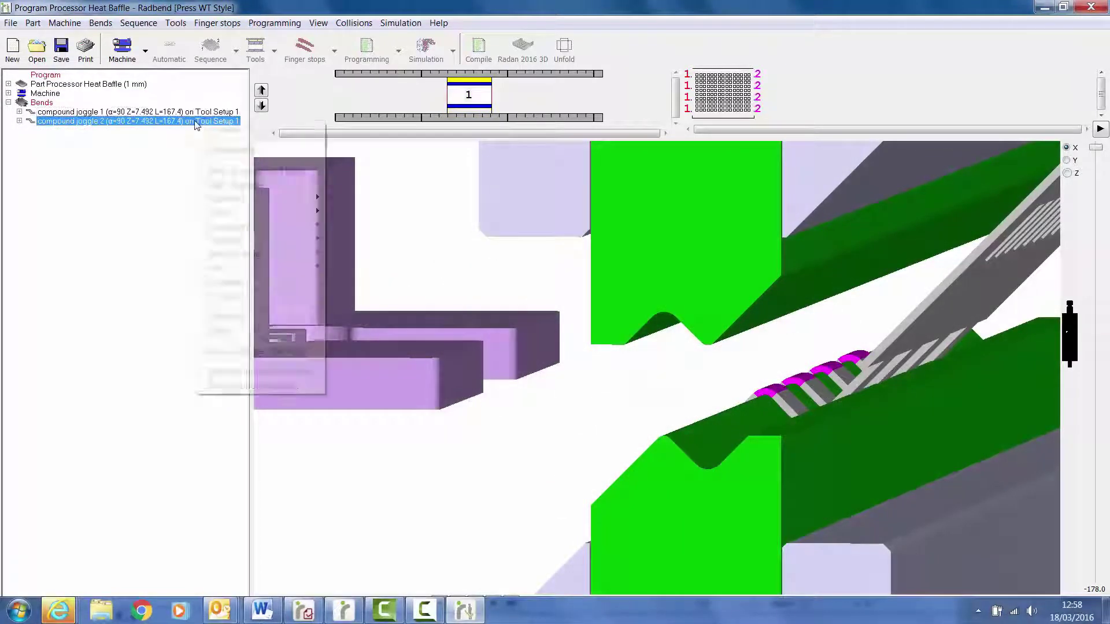
{"action": "left_click", "coordinate": [213, 296]}
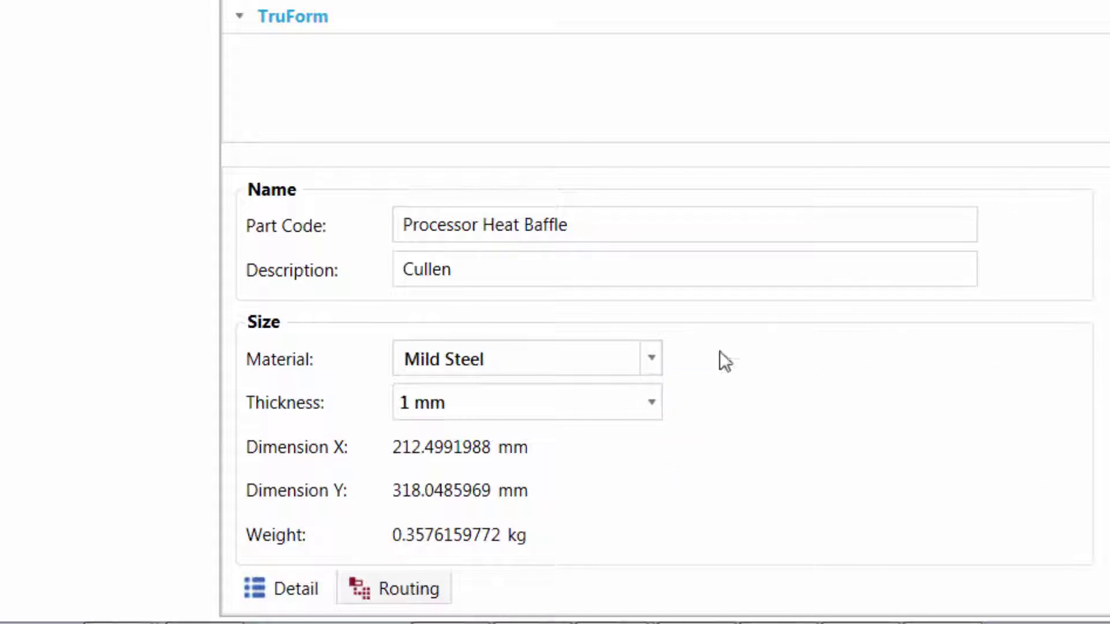
- Show all cutting work centres in Routing and mark Bobs Laser as Preferred
{"action": "left_click", "coordinate": [393, 593]}
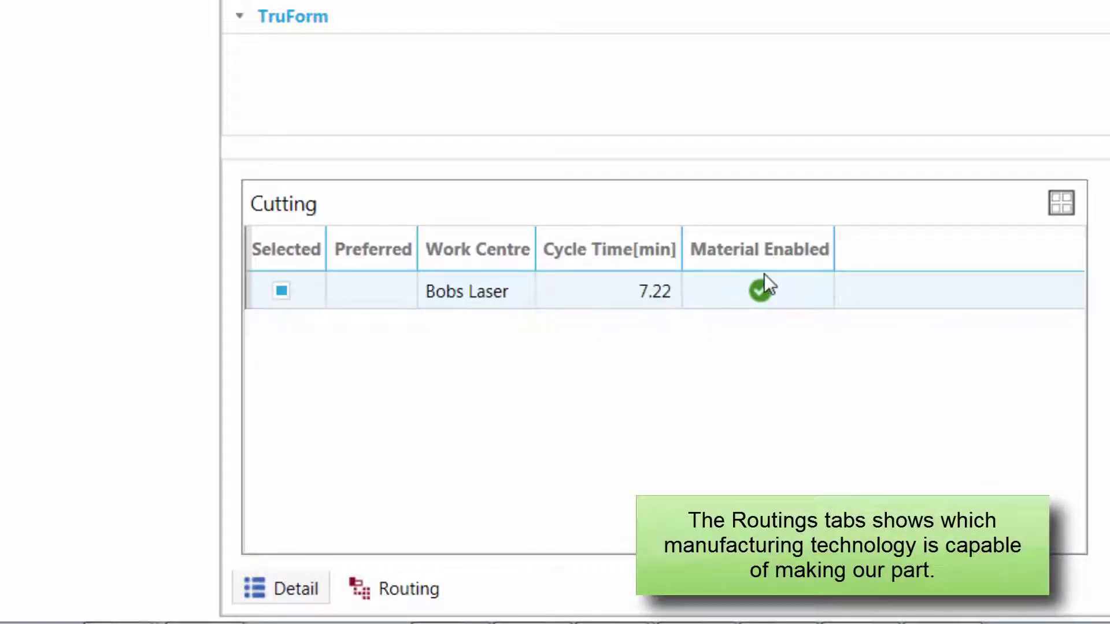
{"action": "left_click", "coordinate": [1070, 206]}
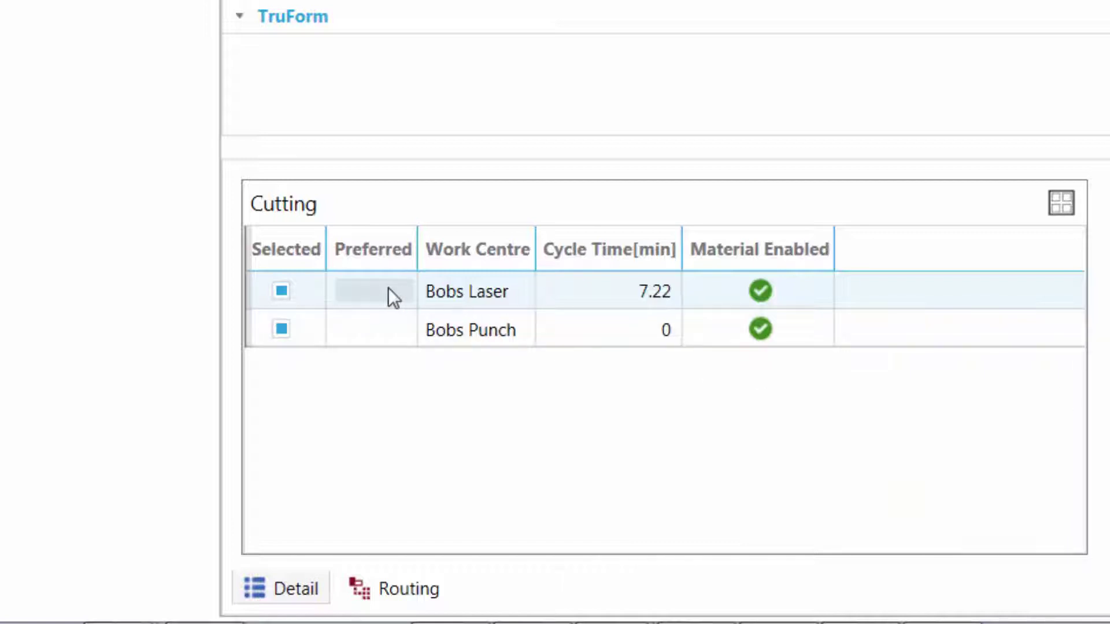
{"action": "left_click", "coordinate": [386, 289]}
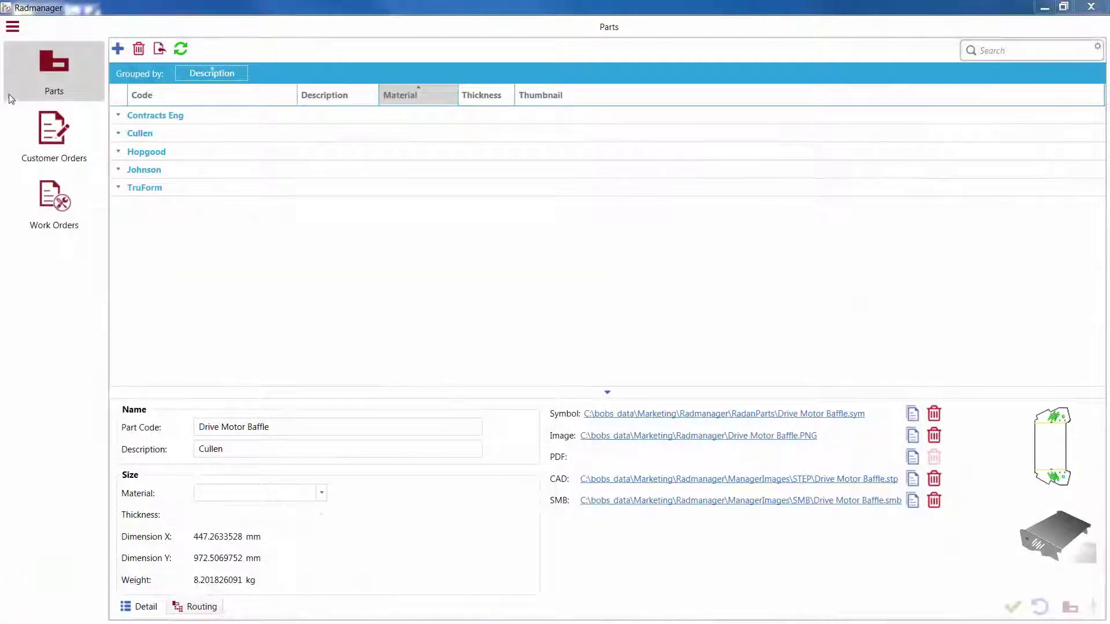
- Create a new customer order for the Cullen customer
{"action": "left_click", "coordinate": [96, 149]}
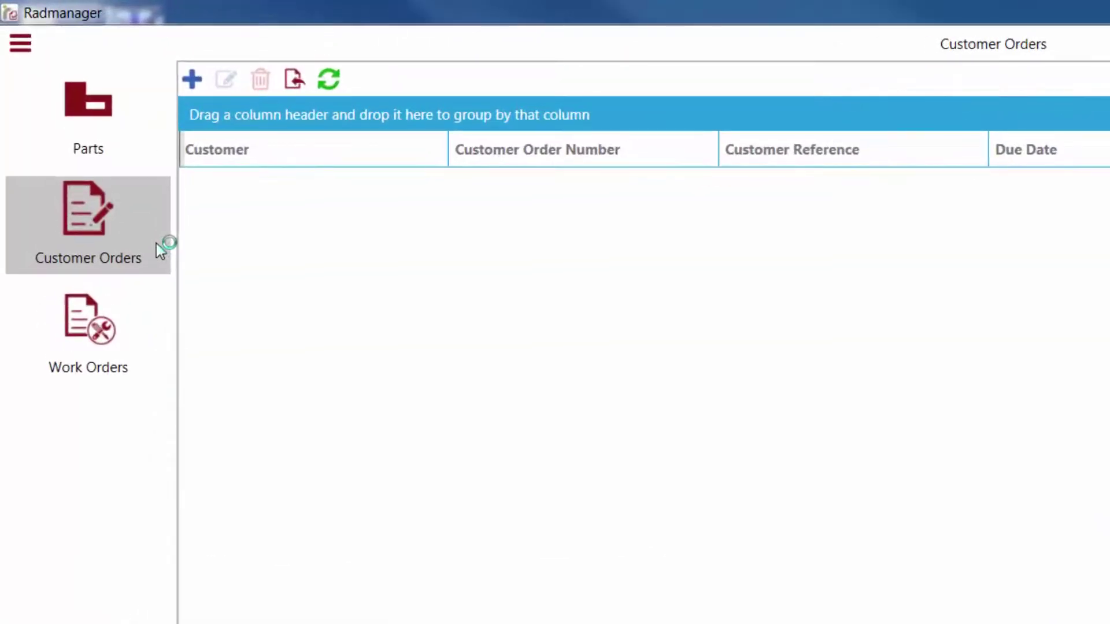
{"action": "left_click", "coordinate": [200, 78]}
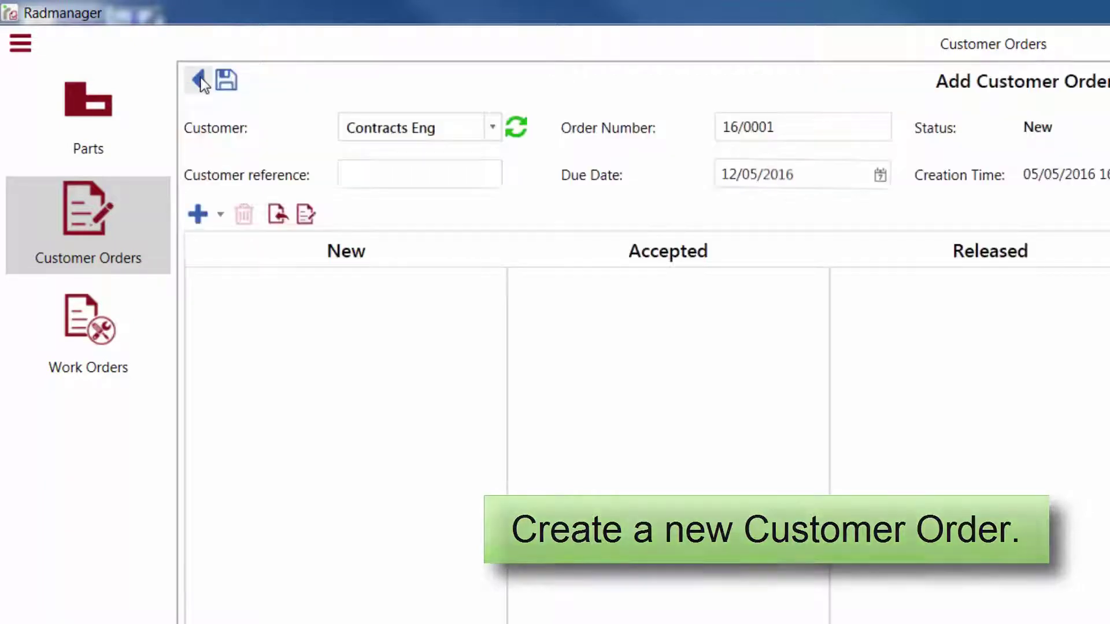
{"action": "left_click", "coordinate": [493, 127]}
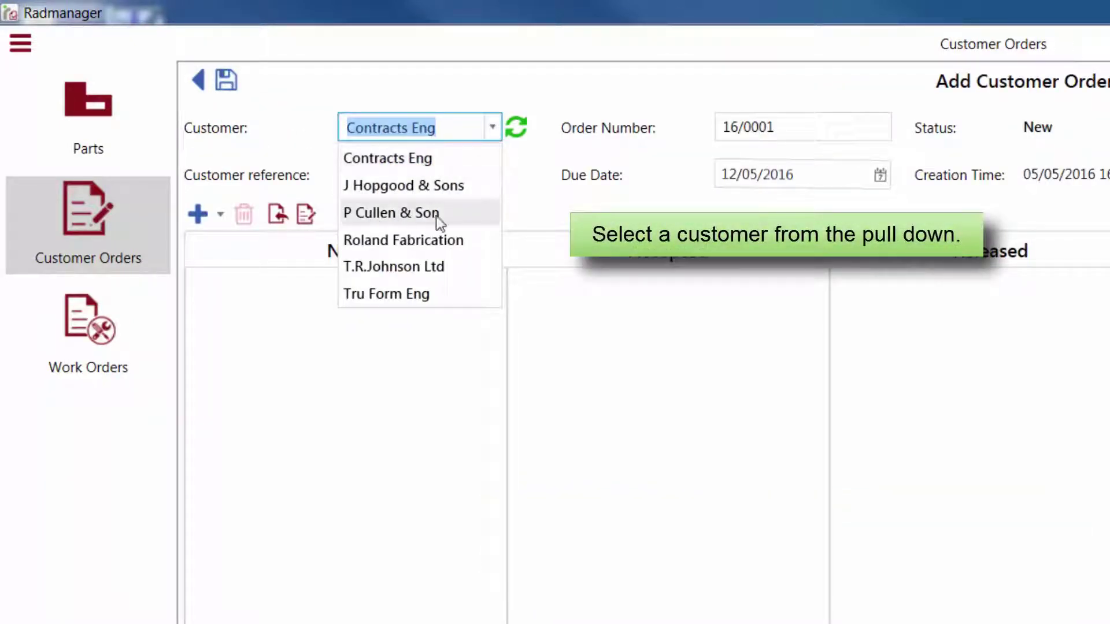
{"action": "left_click", "coordinate": [459, 216]}
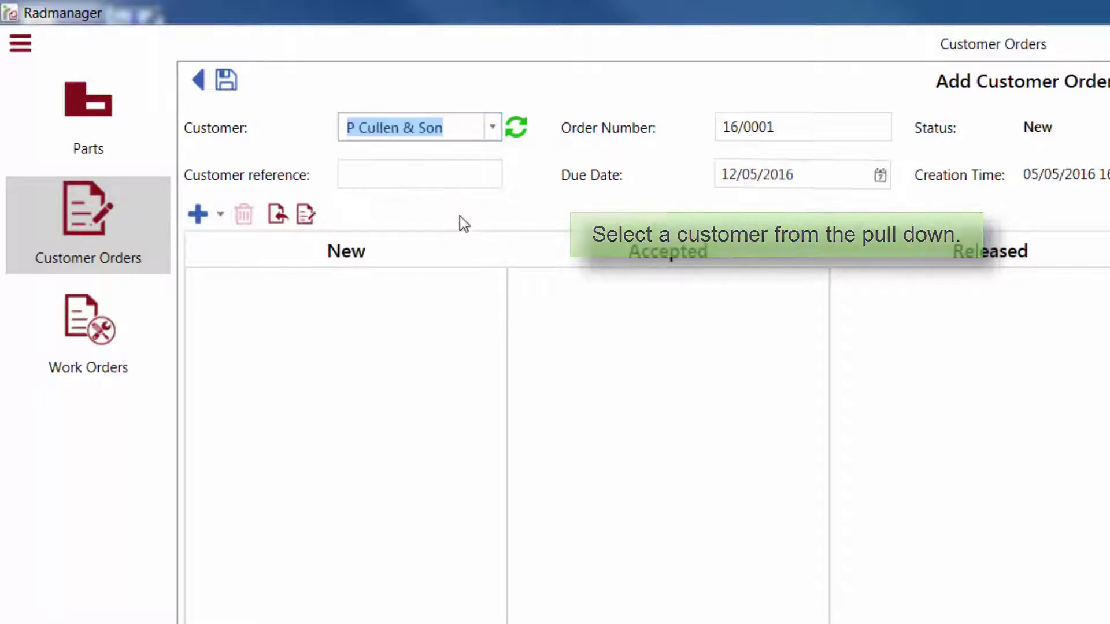
- Enter the order's customer reference and set the due date to 24/05/2016
{"action": "left_click", "coordinate": [409, 180]}
{"action": "type", "text": "88764"}
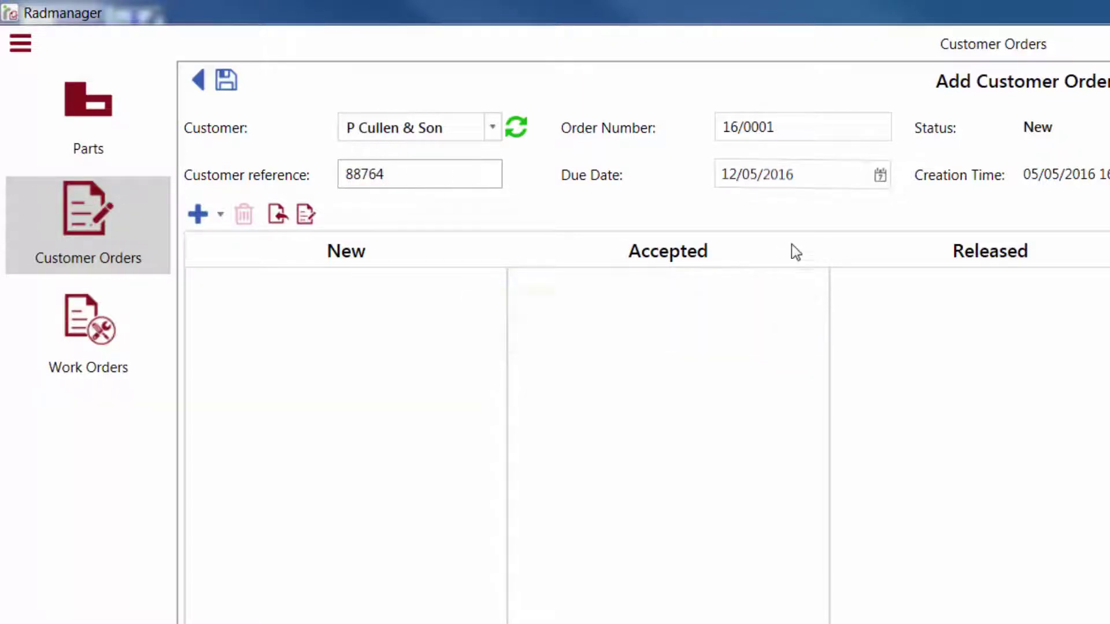
{"action": "left_click", "coordinate": [737, 183]}
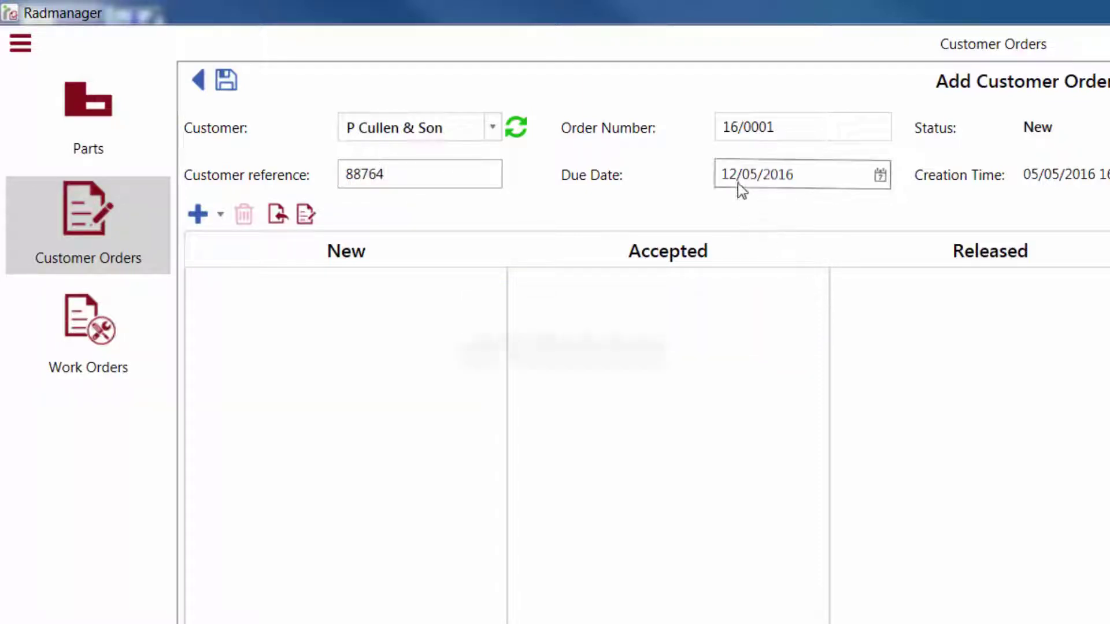
{"action": "left_click", "coordinate": [878, 176]}
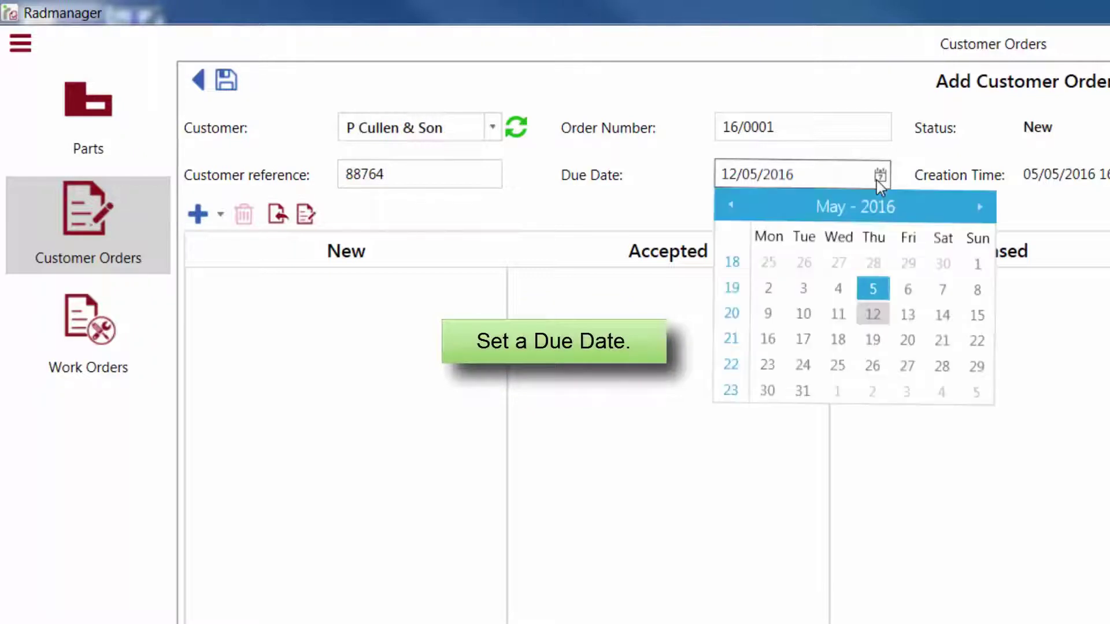
{"action": "left_click", "coordinate": [814, 365]}
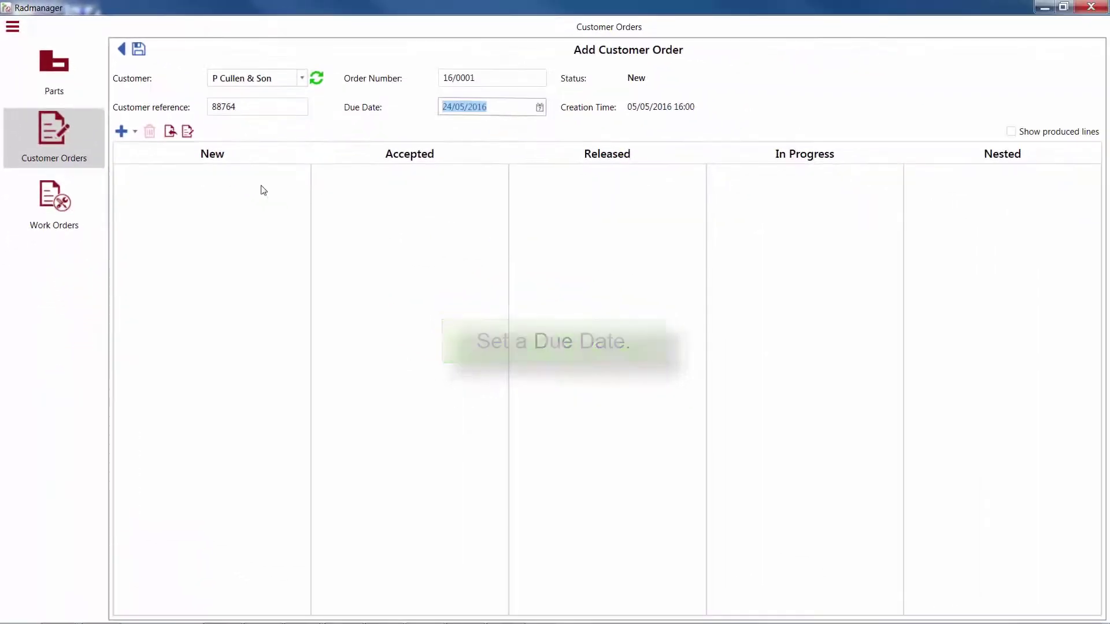
- Add all seven Cullen parts to the order as new lines
{"action": "left_click", "coordinate": [122, 132]}
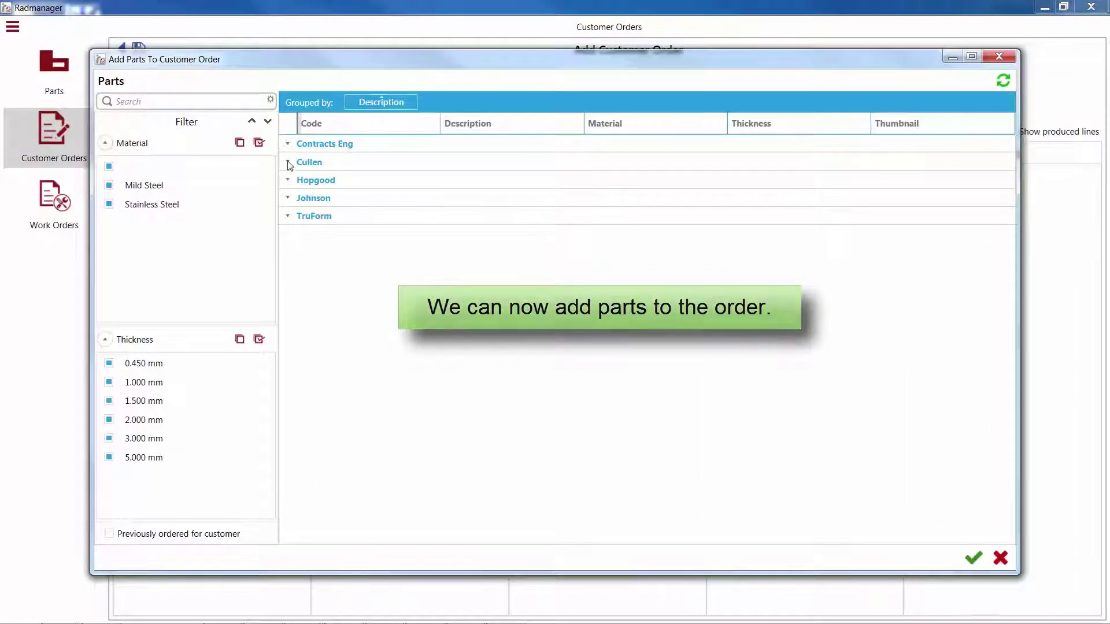
{"action": "left_click", "coordinate": [288, 162]}
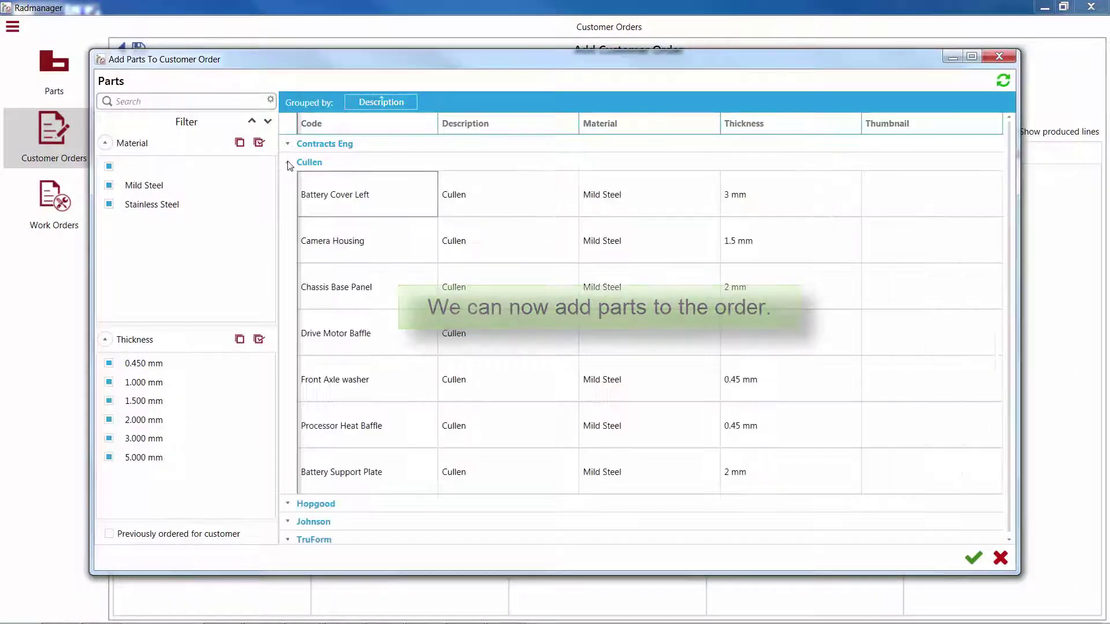
{"action": "left_click", "coordinate": [675, 202]}
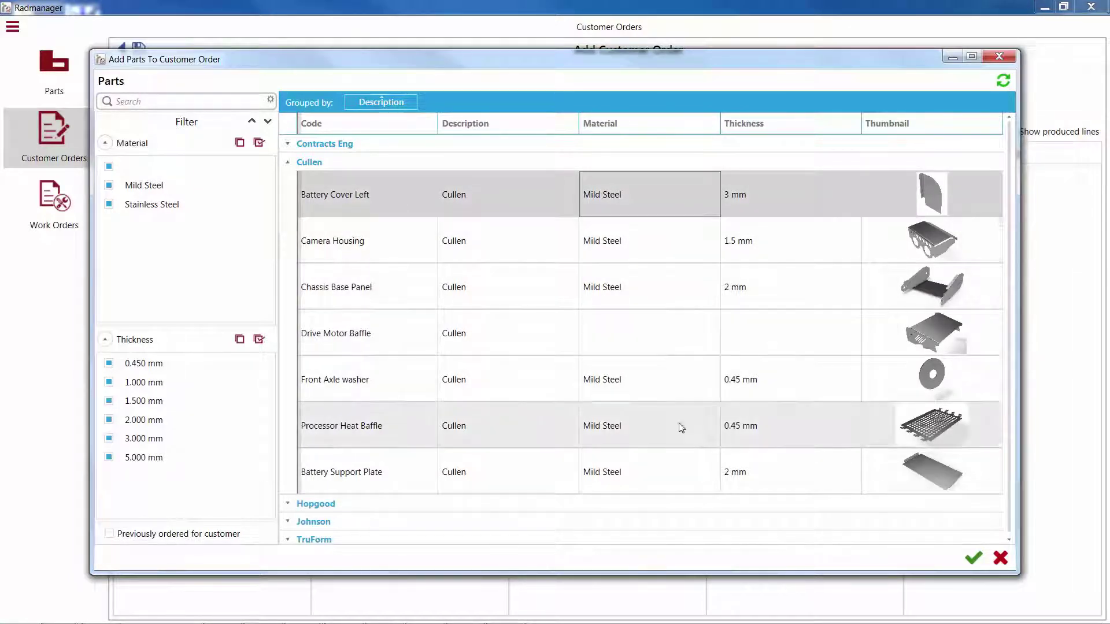
{"action": "left_click", "coordinate": [689, 467], "text": "shift"}
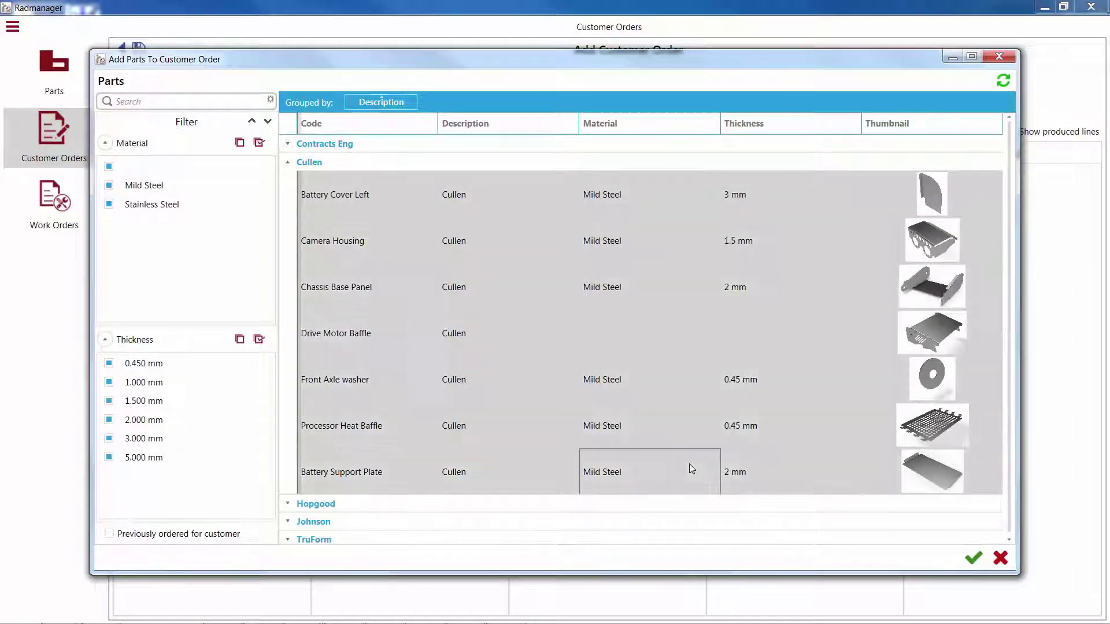
{"action": "left_click", "coordinate": [973, 556]}
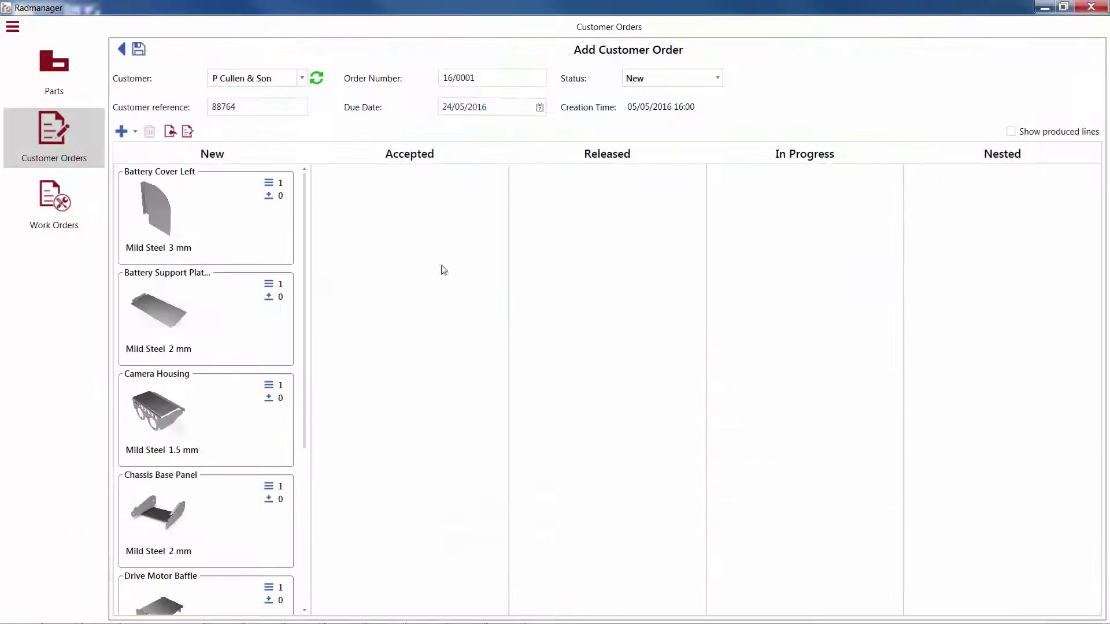
- Set the Battery Cover Left quantity to 25
{"action": "mouse_move", "coordinate": [303, 184]}
{"action": "left_mouse_down"}
{"action": "mouse_move", "coordinate": [328, 360]}
{"action": "mouse_move", "coordinate": [321, 168]}
{"action": "left_mouse_up"}
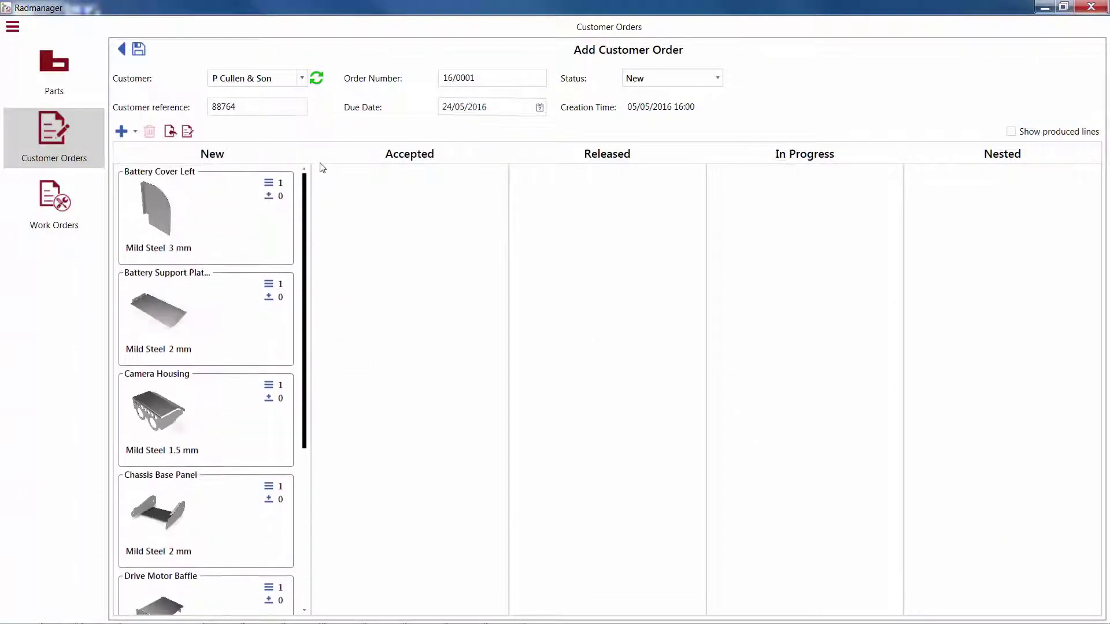
{"action": "left_click", "coordinate": [285, 185]}
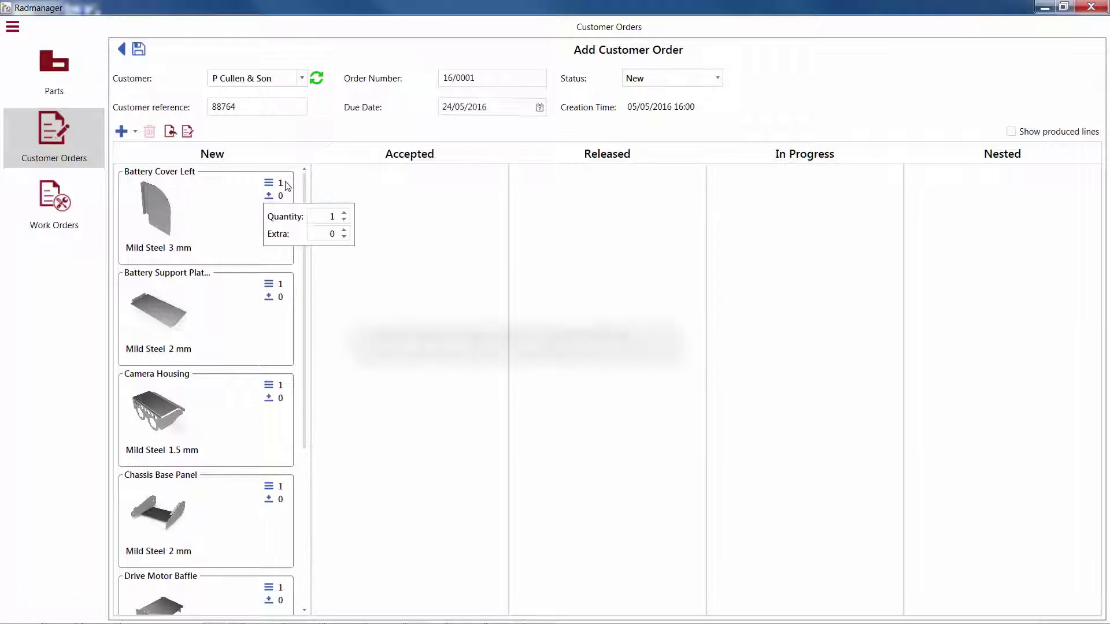
{"action": "left_click", "coordinate": [332, 215]}
{"action": "type", "text": "2"}
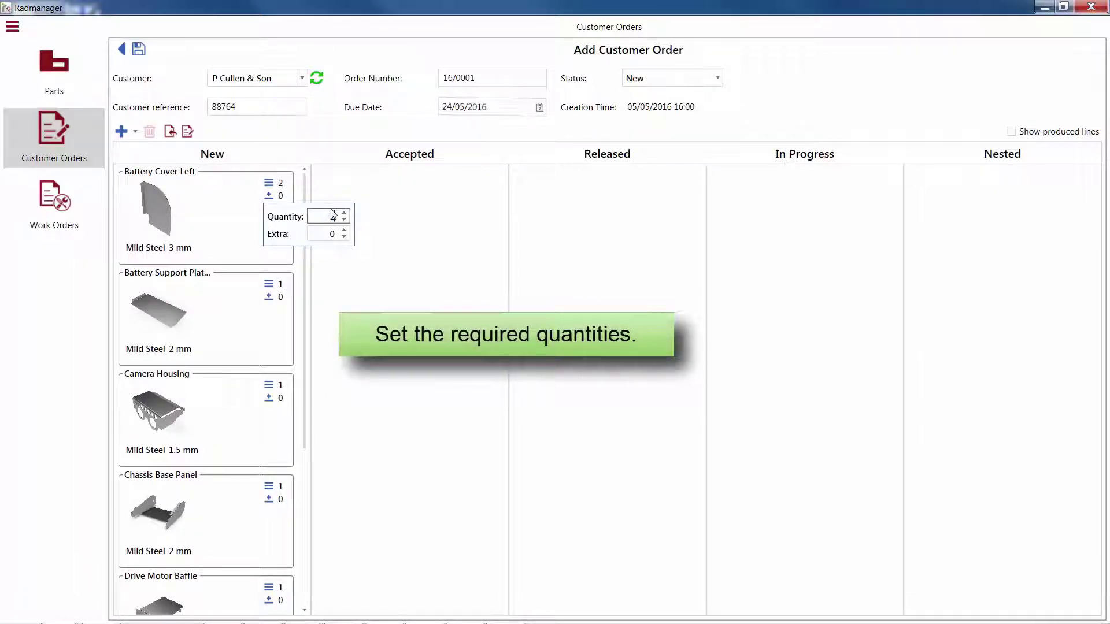
{"action": "type", "text": "5"}
{"action": "left_click", "coordinate": [282, 284]}
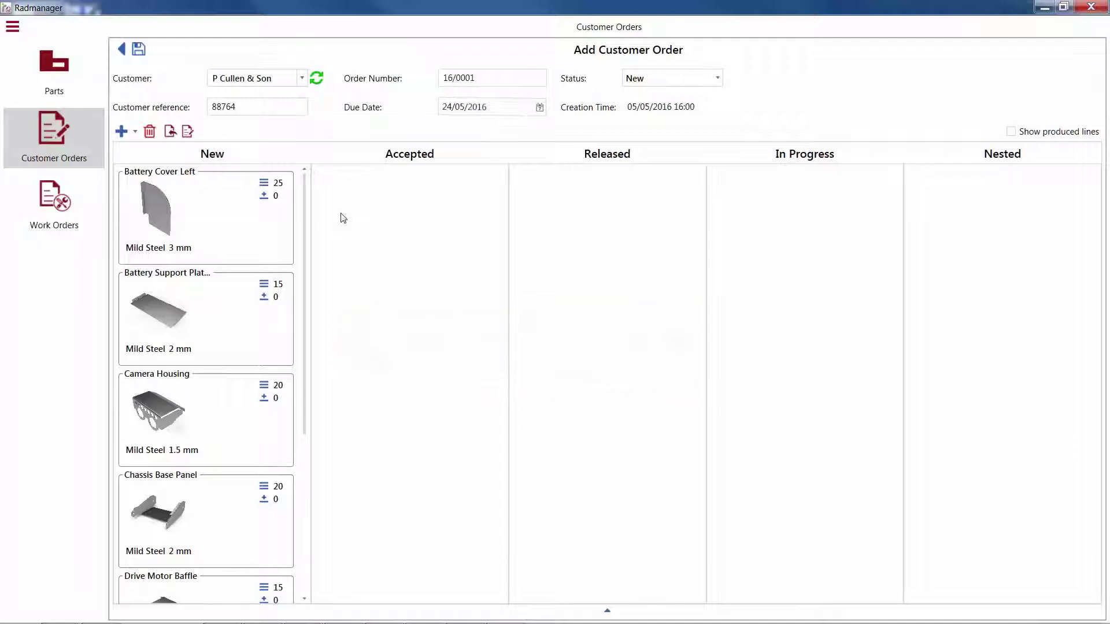
- Change the order status to Accepted and select the held-back Camera Housing card
{"action": "left_click", "coordinate": [717, 80]}
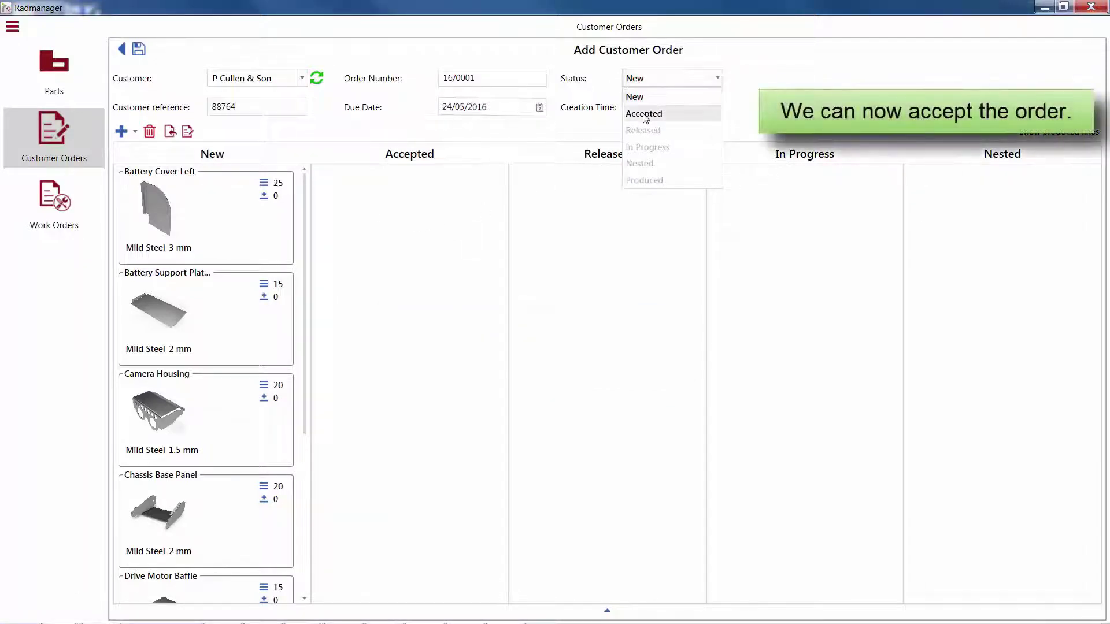
{"action": "left_click", "coordinate": [706, 115]}
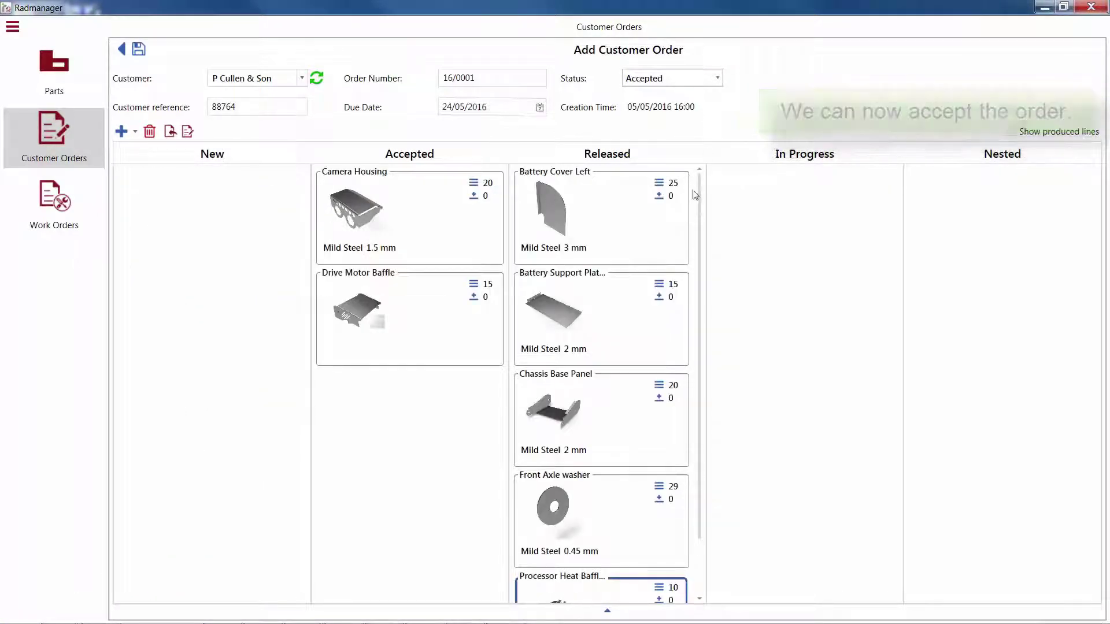
{"action": "scroll", "coordinate": [690, 253], "scroll_direction": "down", "scroll_amount": 1}
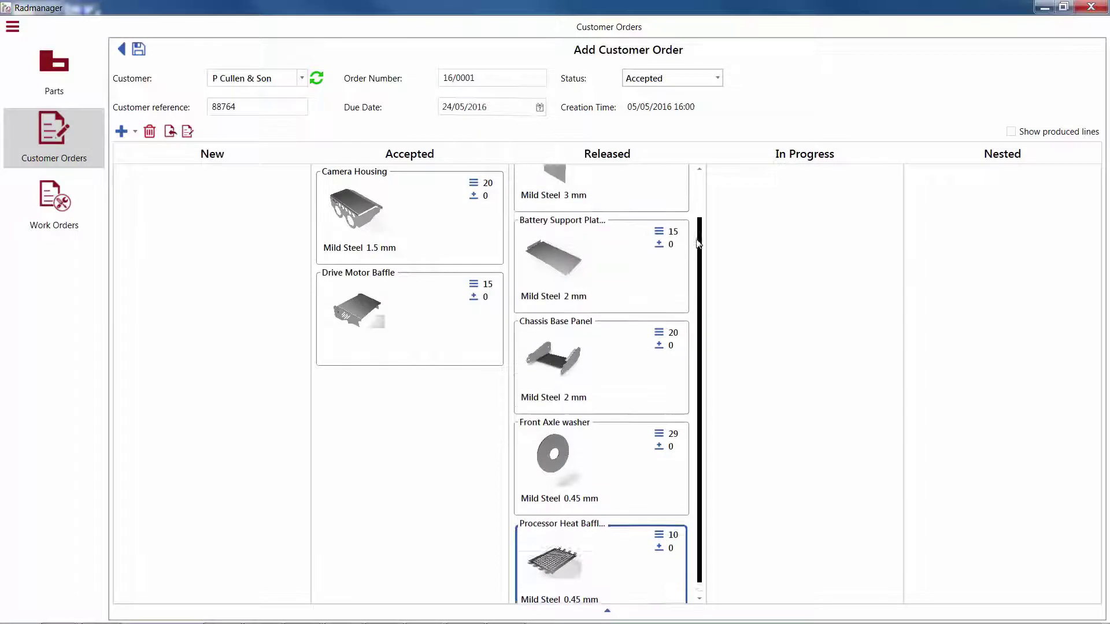
{"action": "scroll", "coordinate": [690, 231], "scroll_direction": "up", "scroll_amount": 2}
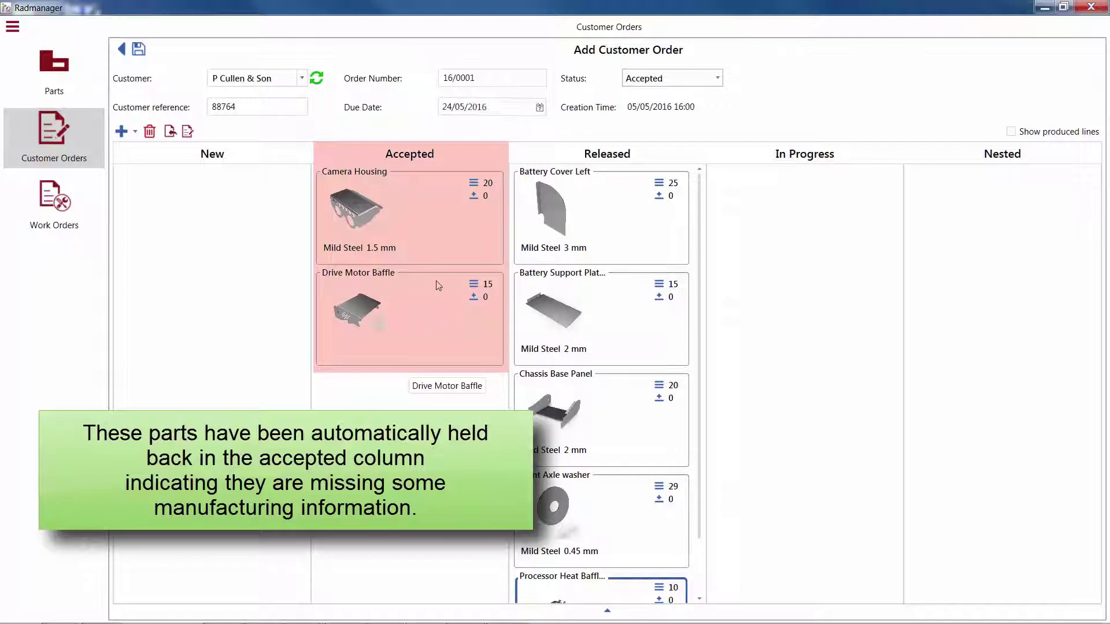
{"action": "left_click", "coordinate": [449, 233]}
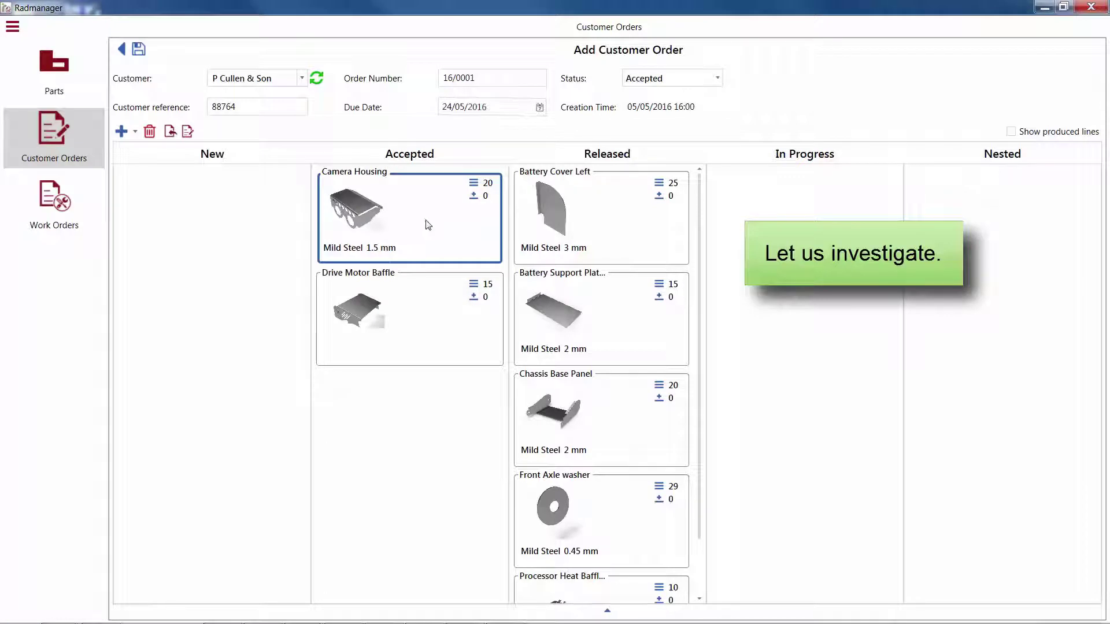
- Select Bobs Laser as Camera Housing's cutting routing and save it
{"action": "double_click", "coordinate": [428, 224]}
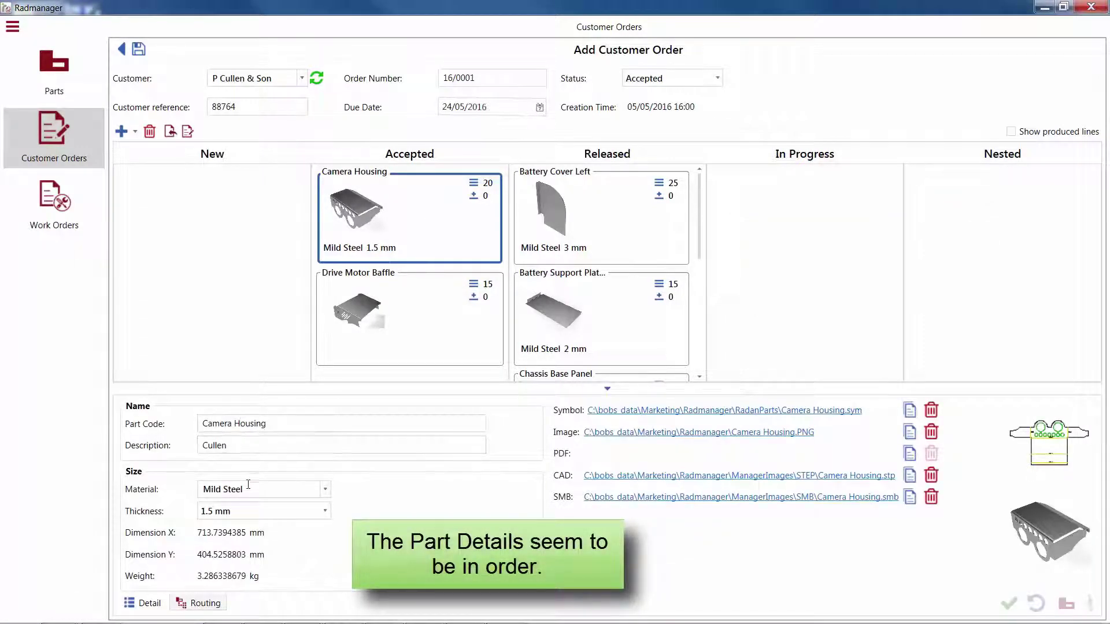
{"action": "left_click", "coordinate": [207, 604]}
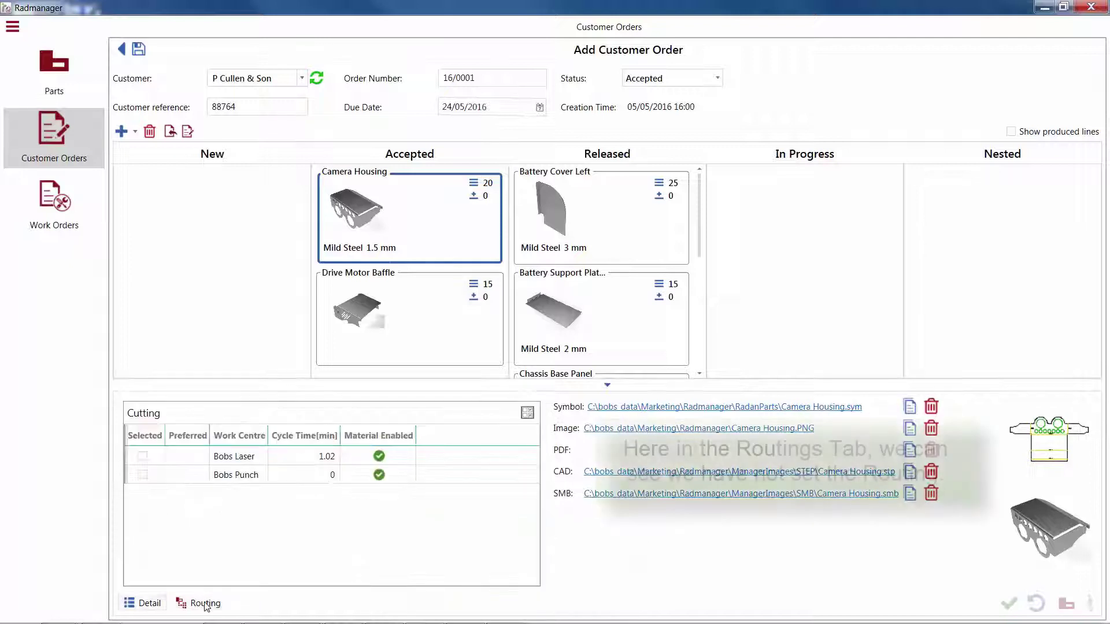
{"action": "left_click", "coordinate": [142, 456]}
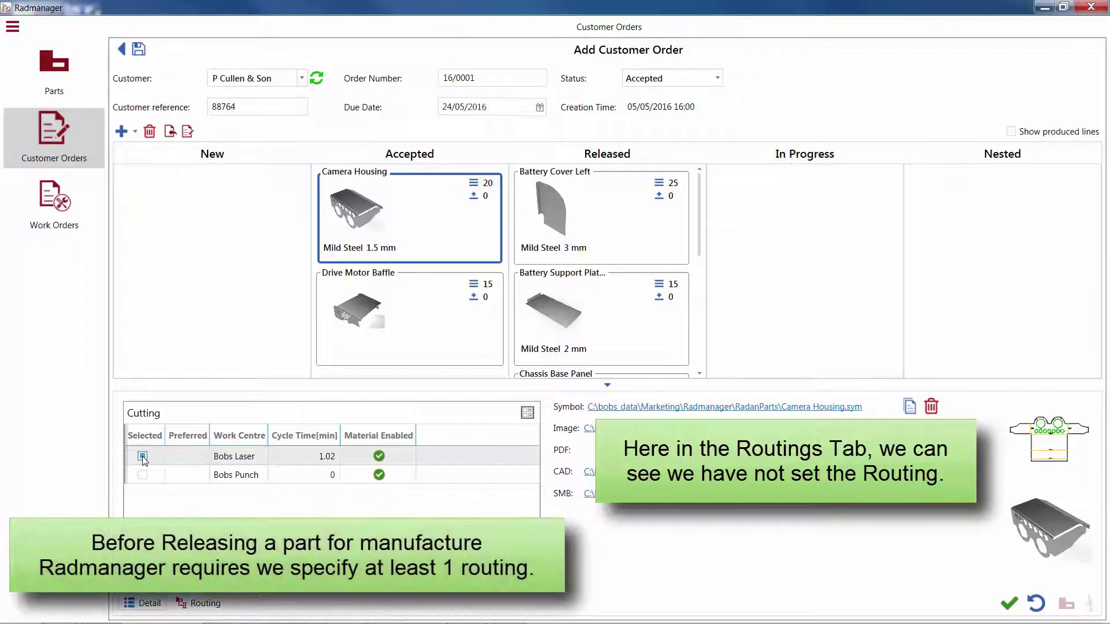
{"action": "left_click", "coordinate": [1008, 605]}
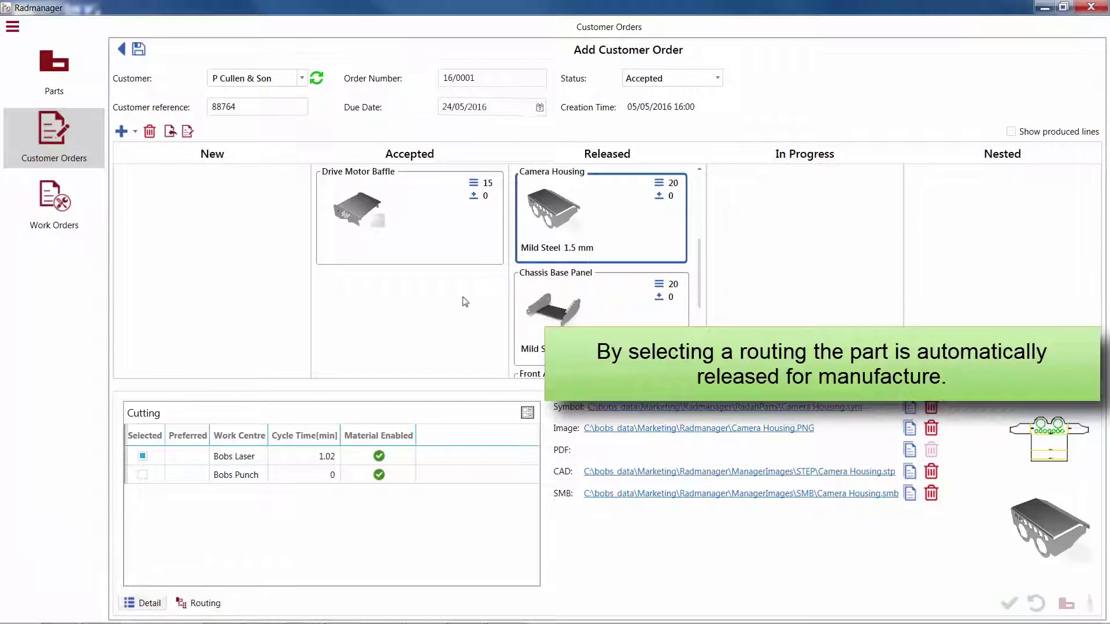
{"action": "left_click", "coordinate": [441, 239]}
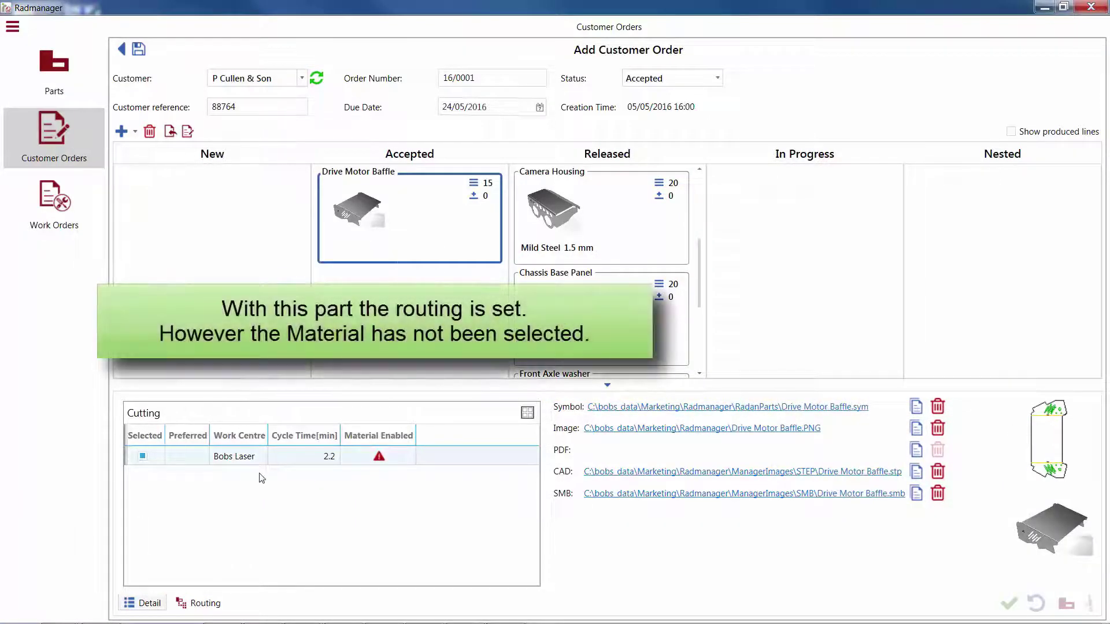
- Set Drive Motor Baffle to Mild Steel, 2 mm thick, and save the part
{"action": "left_click", "coordinate": [150, 604]}
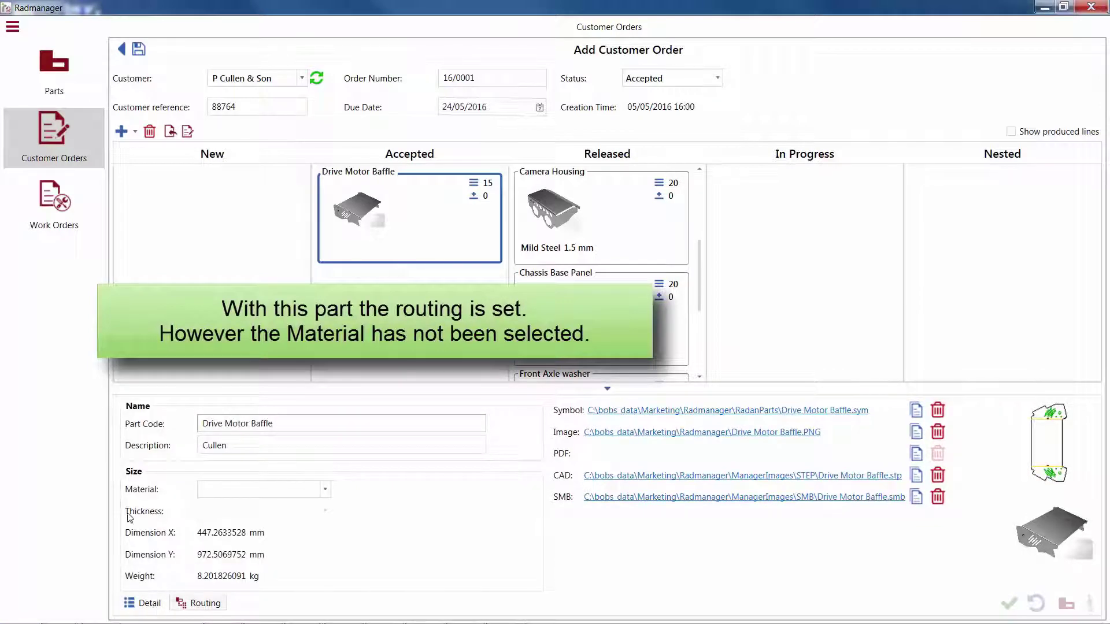
{"action": "left_click", "coordinate": [326, 490]}
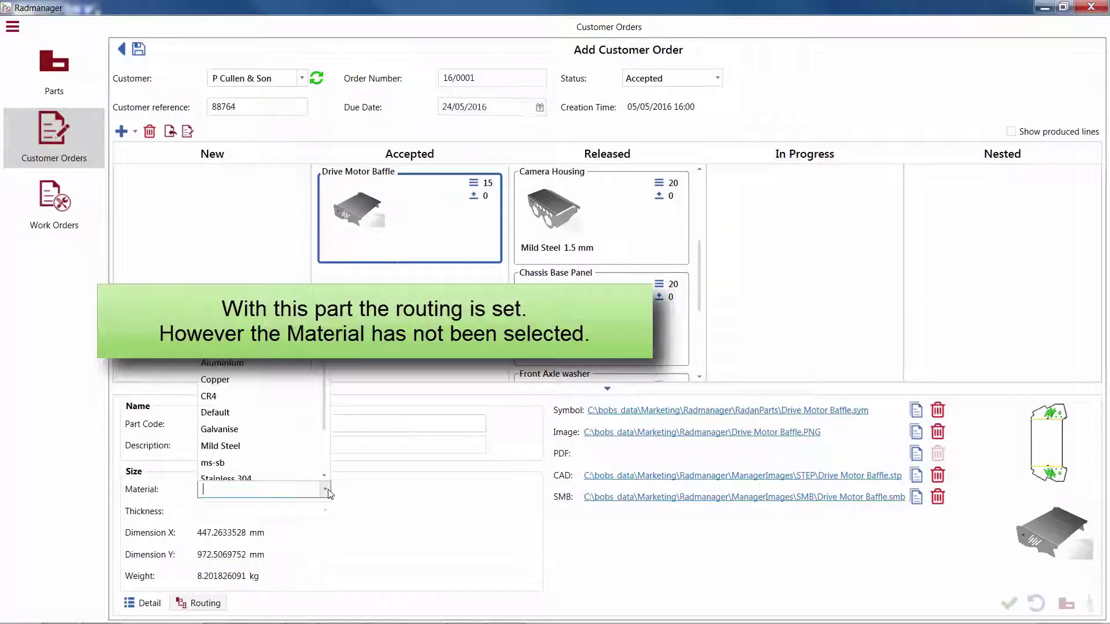
{"action": "left_click", "coordinate": [222, 447]}
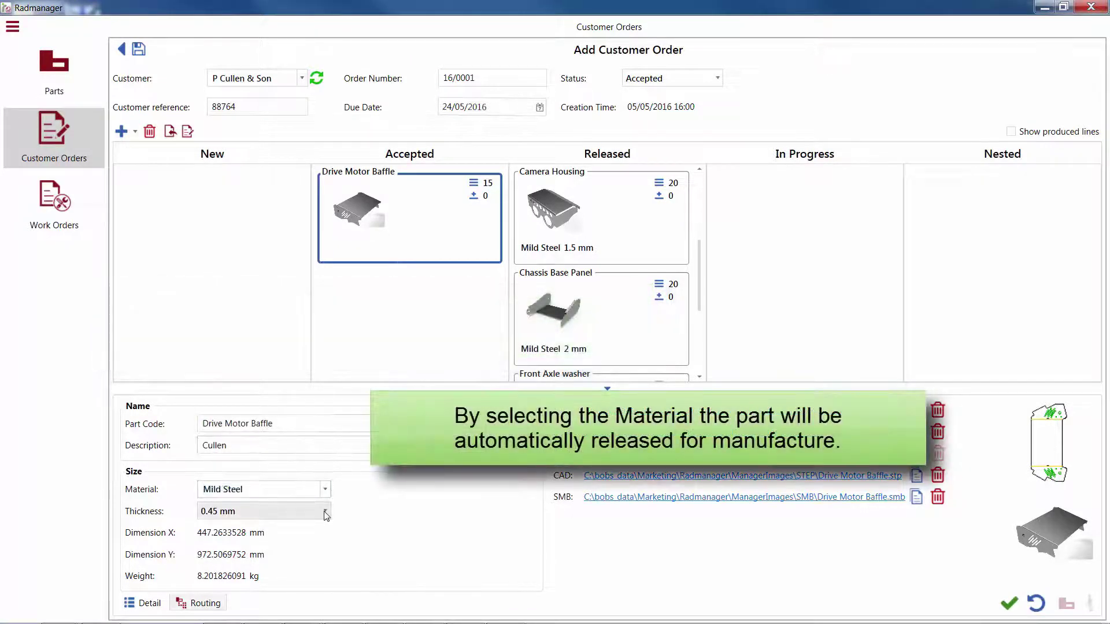
{"action": "left_click", "coordinate": [324, 511]}
{"action": "left_click_drag", "start_coordinate": [324, 401], "coordinate": [324, 426]}
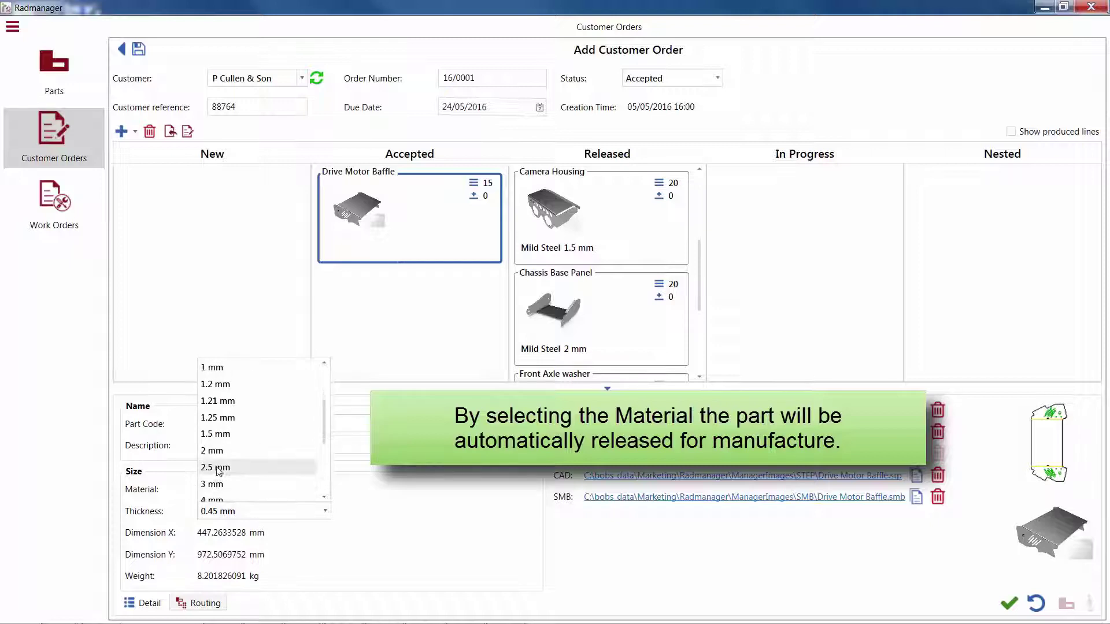
{"action": "left_click", "coordinate": [221, 451]}
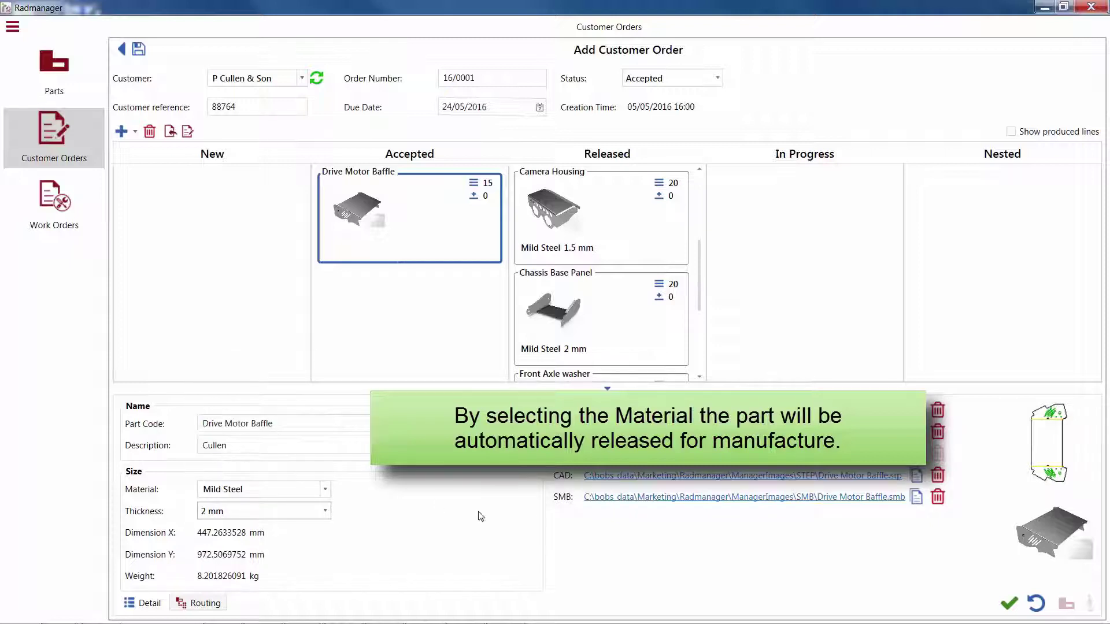
{"action": "left_click", "coordinate": [1007, 604]}
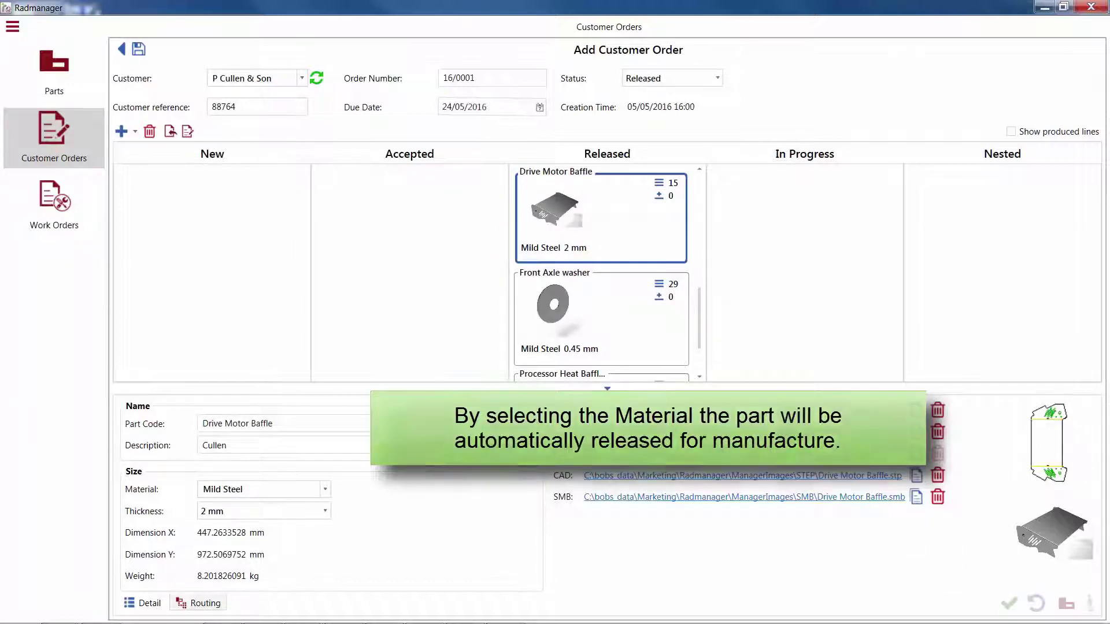
- Hide the part details and save order 16/0001 back to Customer Orders
{"action": "left_click", "coordinate": [607, 389]}
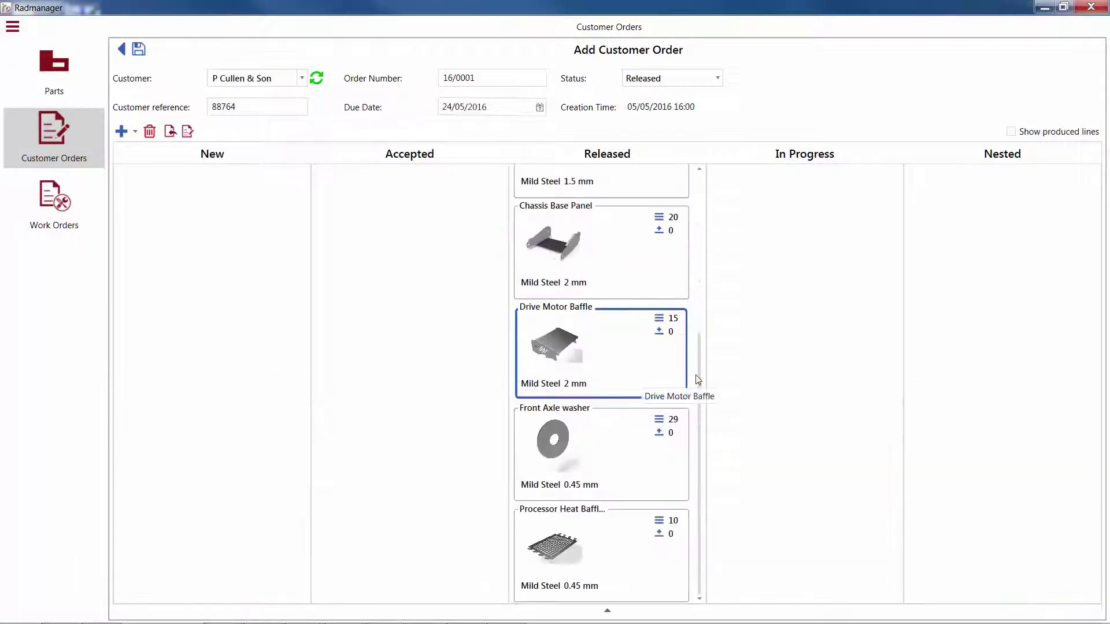
{"action": "mouse_move", "coordinate": [700, 381]}
{"action": "left_mouse_down"}
{"action": "mouse_move", "coordinate": [683, 223]}
{"action": "mouse_move", "coordinate": [699, 416]}
{"action": "left_mouse_up"}
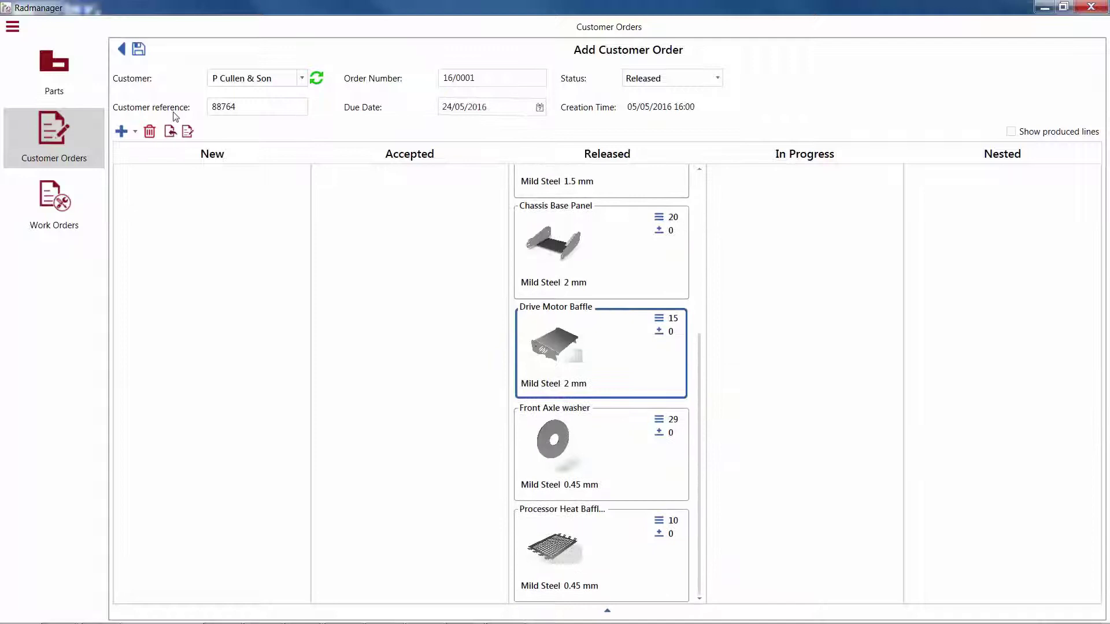
{"action": "left_click", "coordinate": [139, 50]}
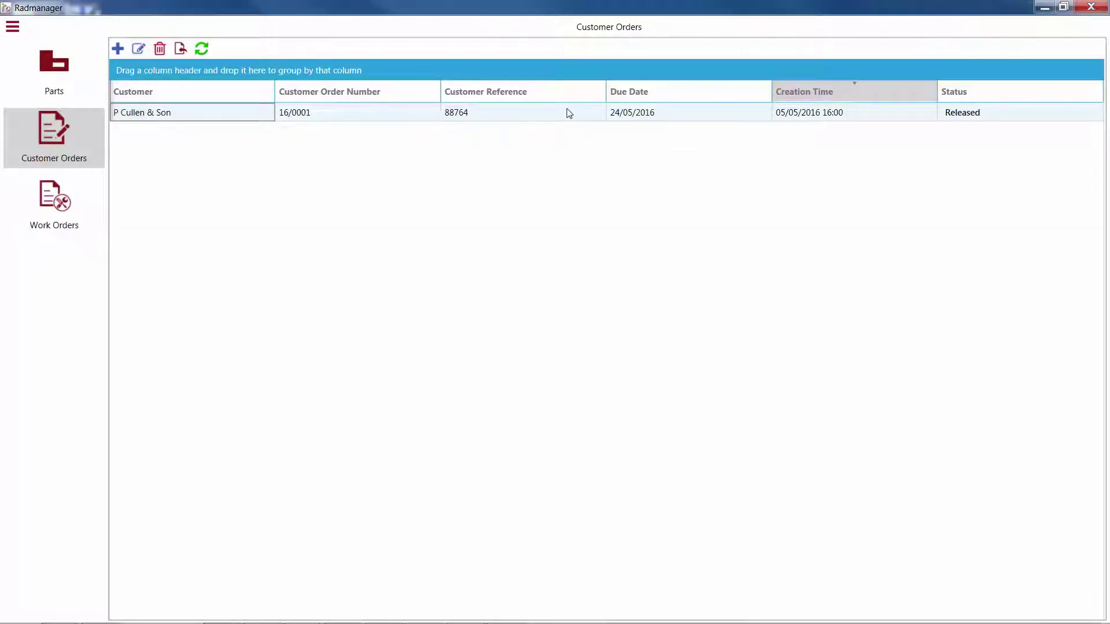
- Import JohnsonOrders2.csv to add T.R.Johnson Ltd order 307, skipping the import log
{"action": "left_click", "coordinate": [181, 51]}
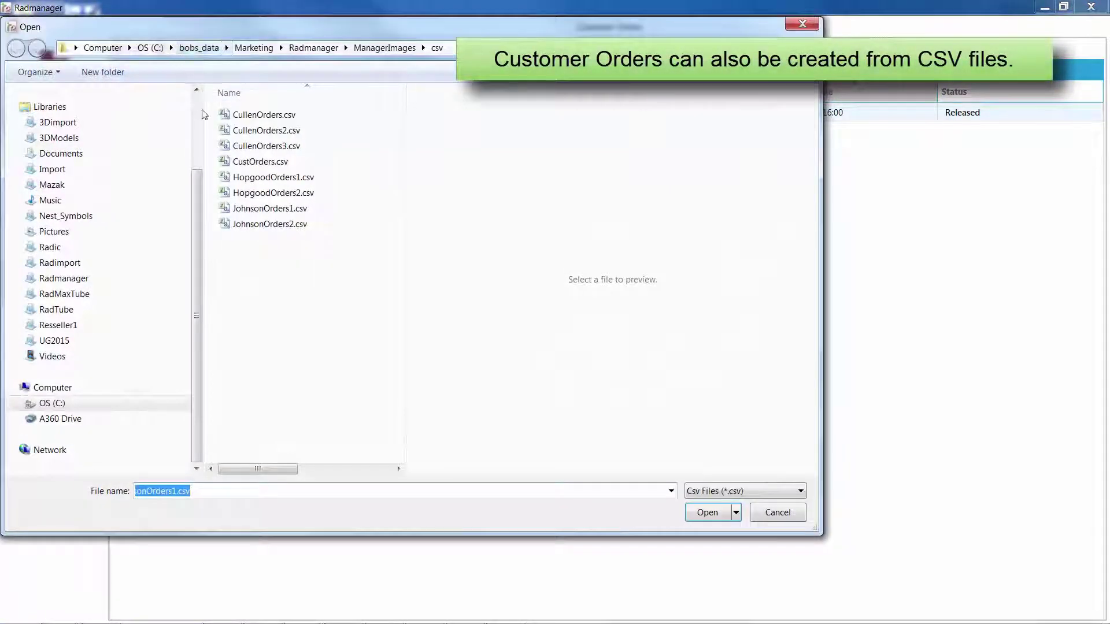
{"action": "left_click", "coordinate": [259, 225]}
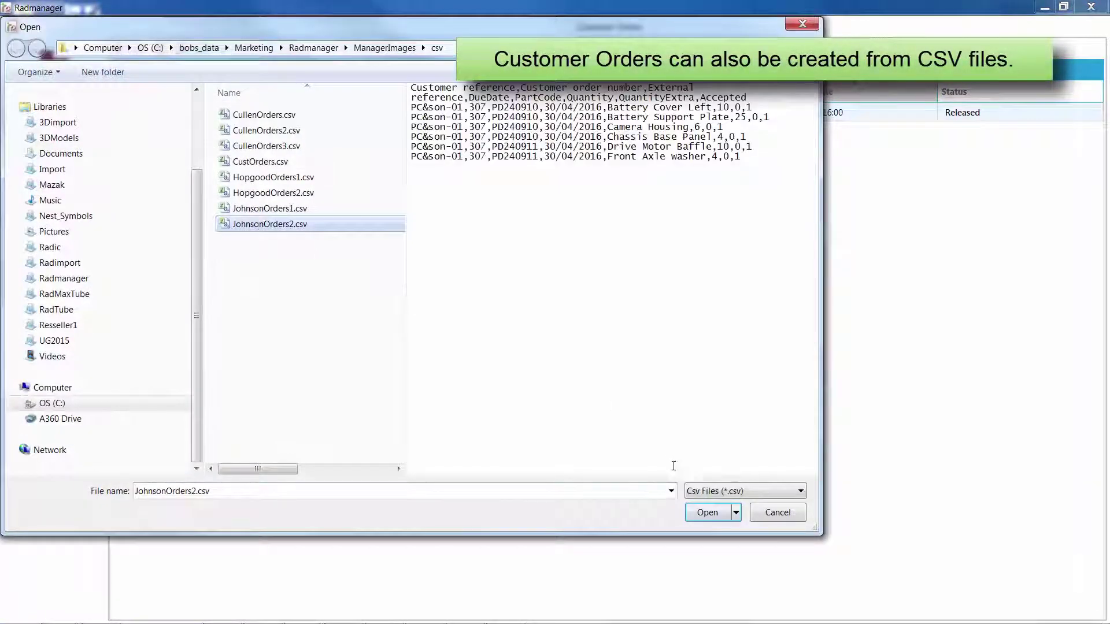
{"action": "left_click", "coordinate": [707, 513]}
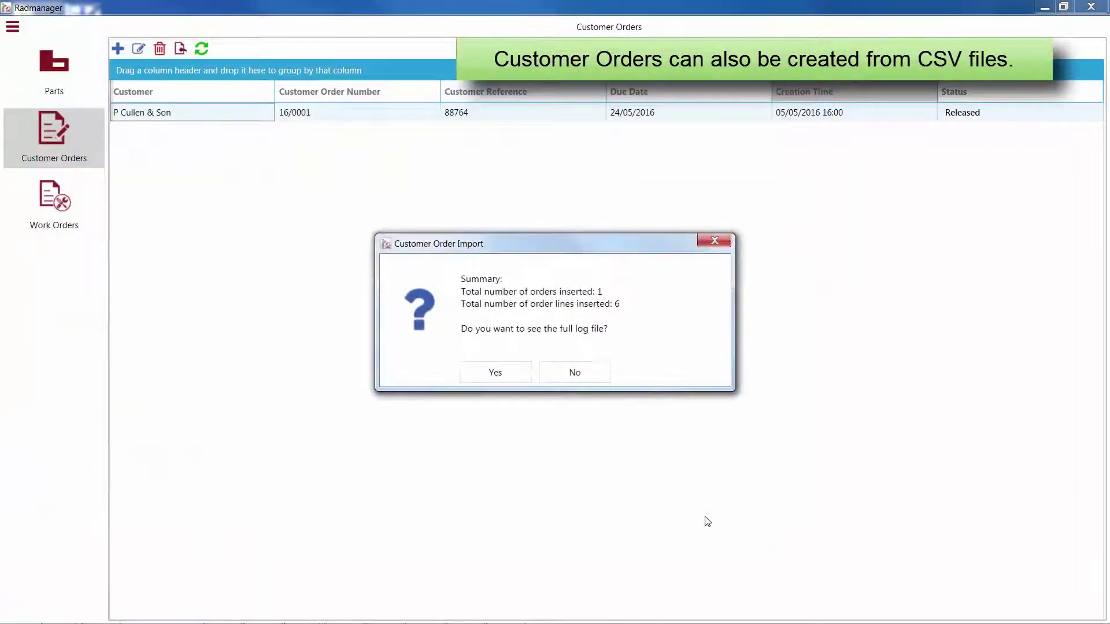
{"action": "left_click", "coordinate": [495, 373]}
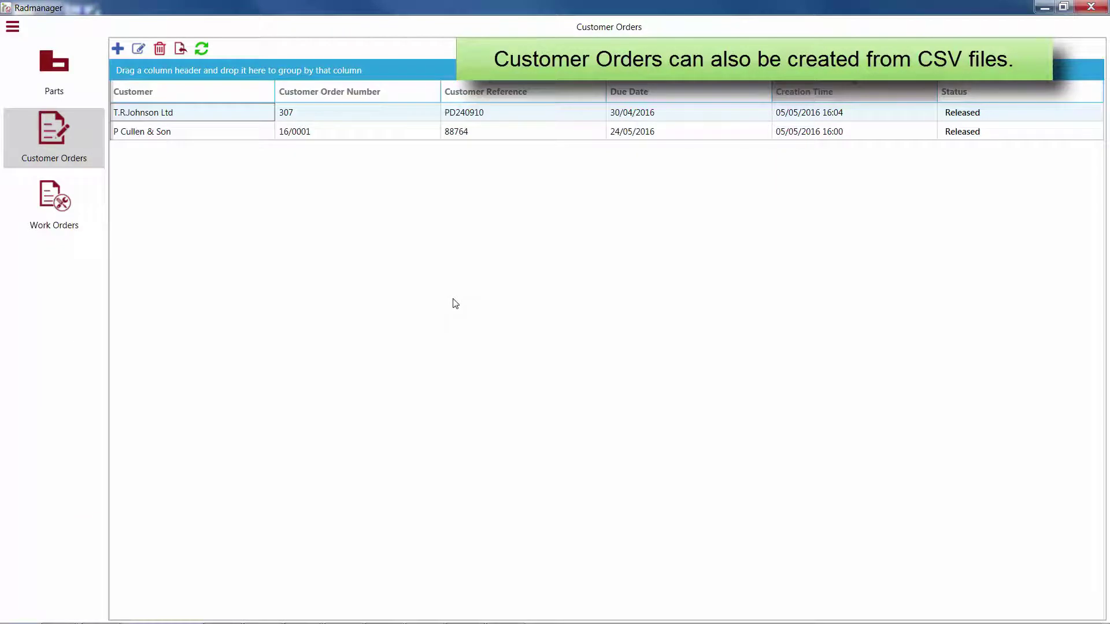
- Set the due dates to 13/05/2016 for order 307 and 17/05/2016 for 16/0001
{"action": "double_click", "coordinate": [153, 119]}
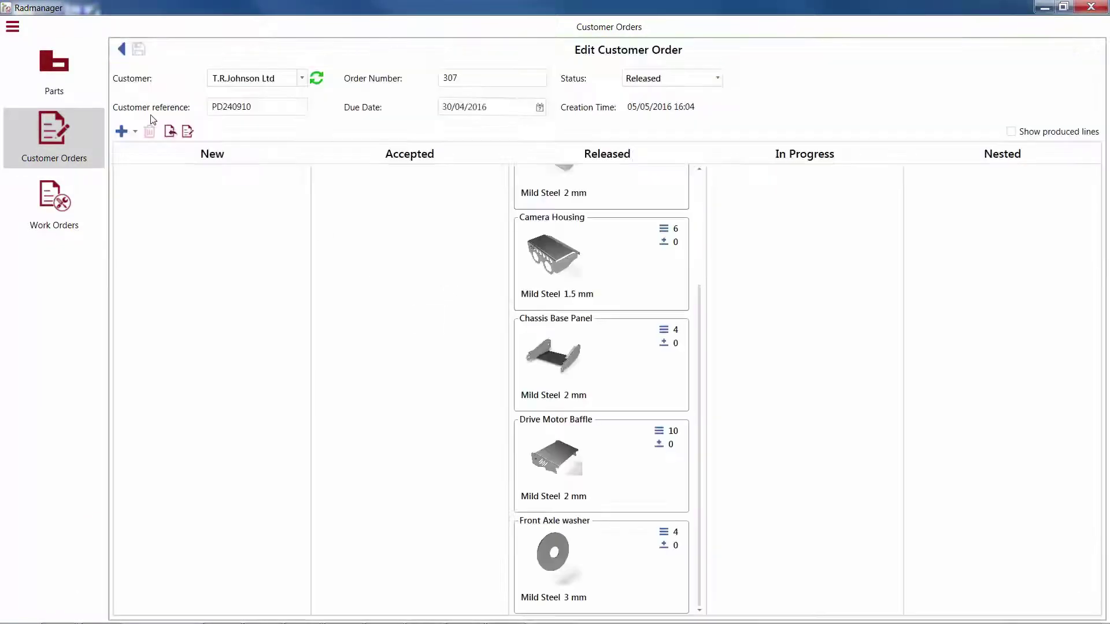
{"action": "mouse_move", "coordinate": [700, 441]}
{"action": "left_mouse_down"}
{"action": "mouse_move", "coordinate": [701, 293]}
{"action": "mouse_move", "coordinate": [729, 449]}
{"action": "left_mouse_up"}
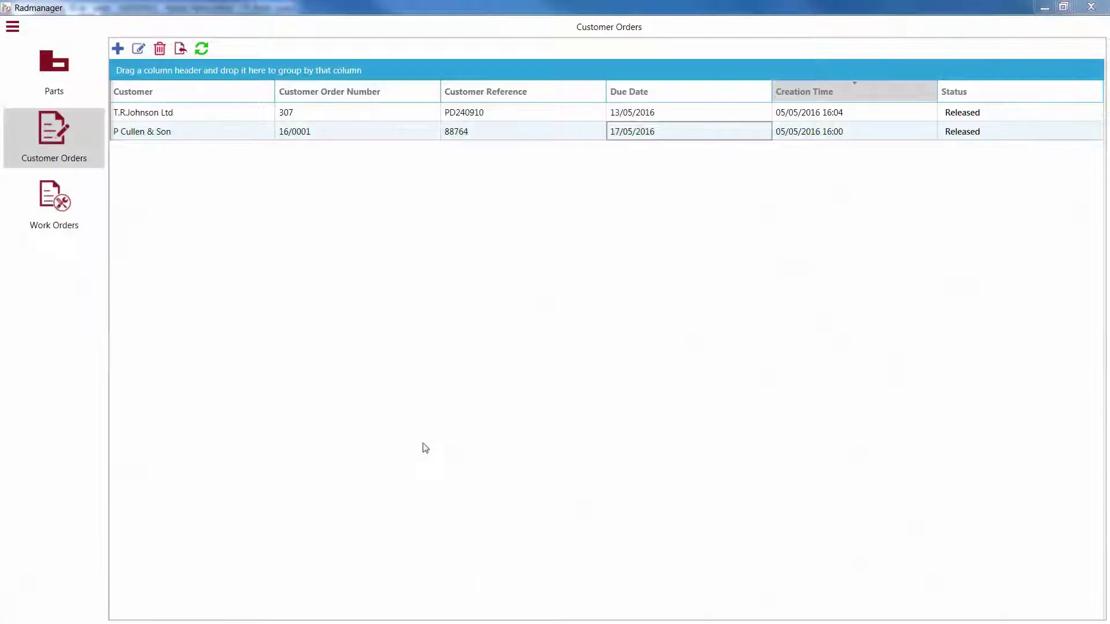
- Create a new work order under the Bobs Laser header on the Work Orders board
{"action": "left_click", "coordinate": [88, 212]}
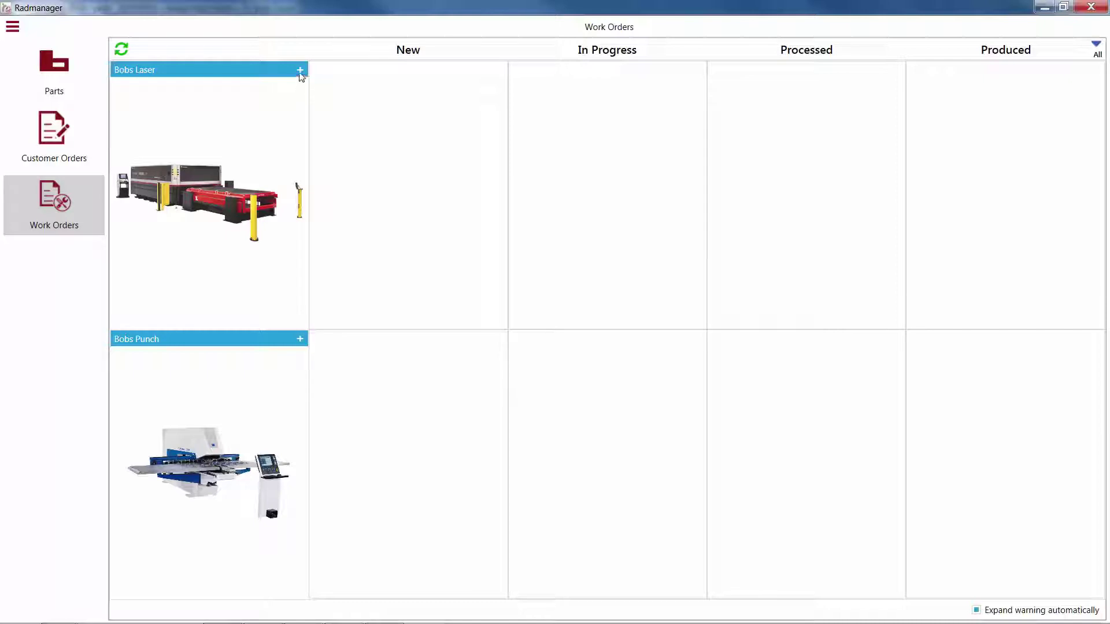
{"action": "left_click", "coordinate": [300, 70]}
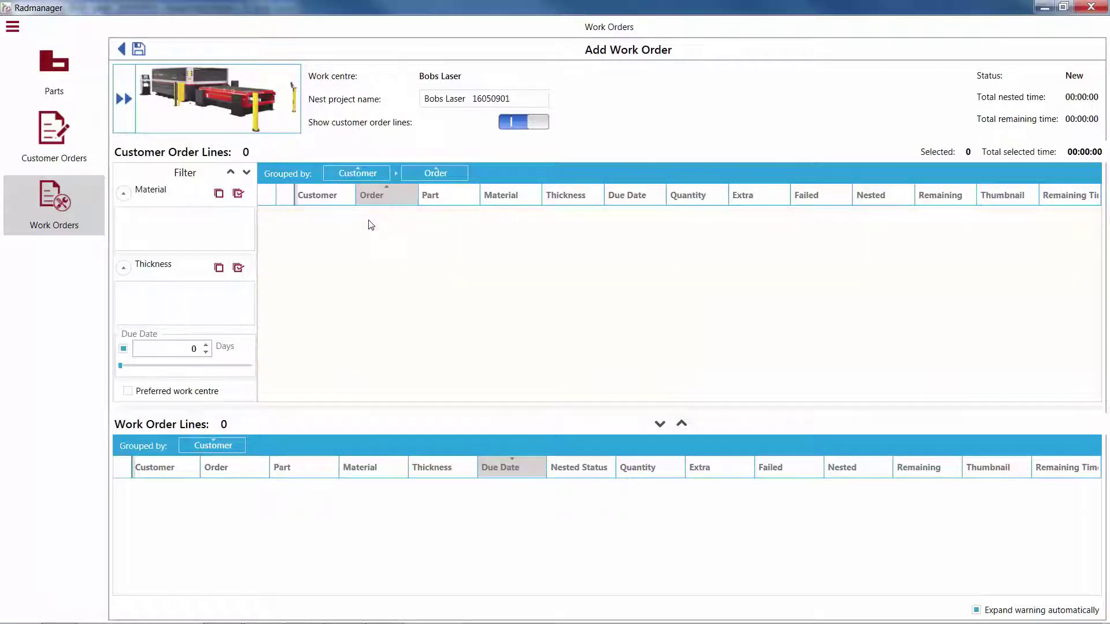
- Widen the due-date window and expand T.R.Johnson Ltd order 307 to list its parts
{"action": "left_click", "coordinate": [210, 345]}
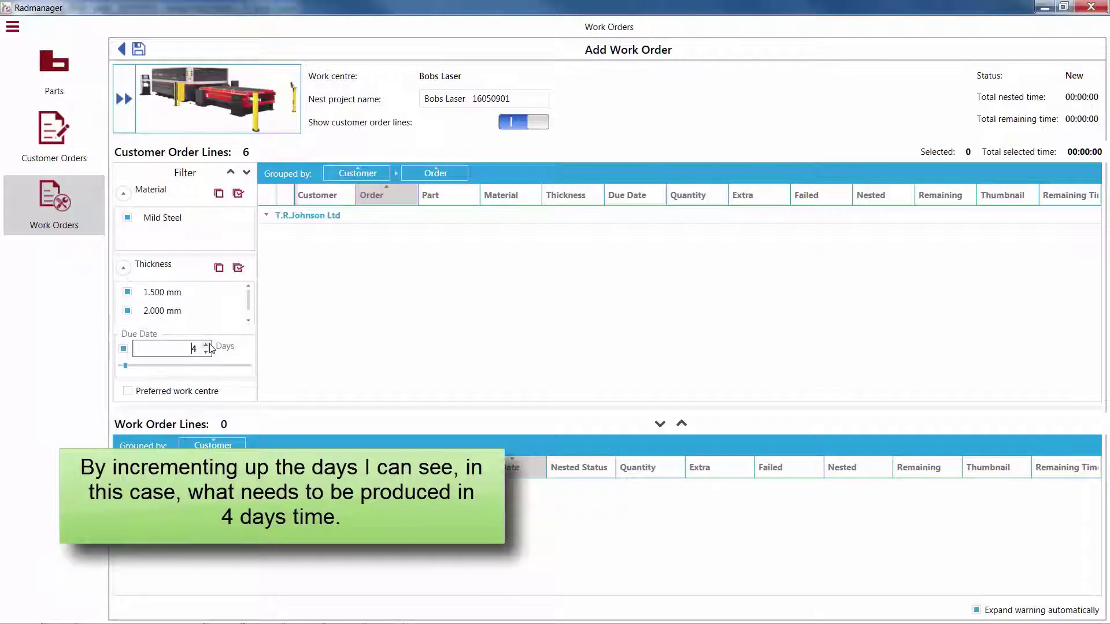
{"action": "left_click", "coordinate": [267, 216]}
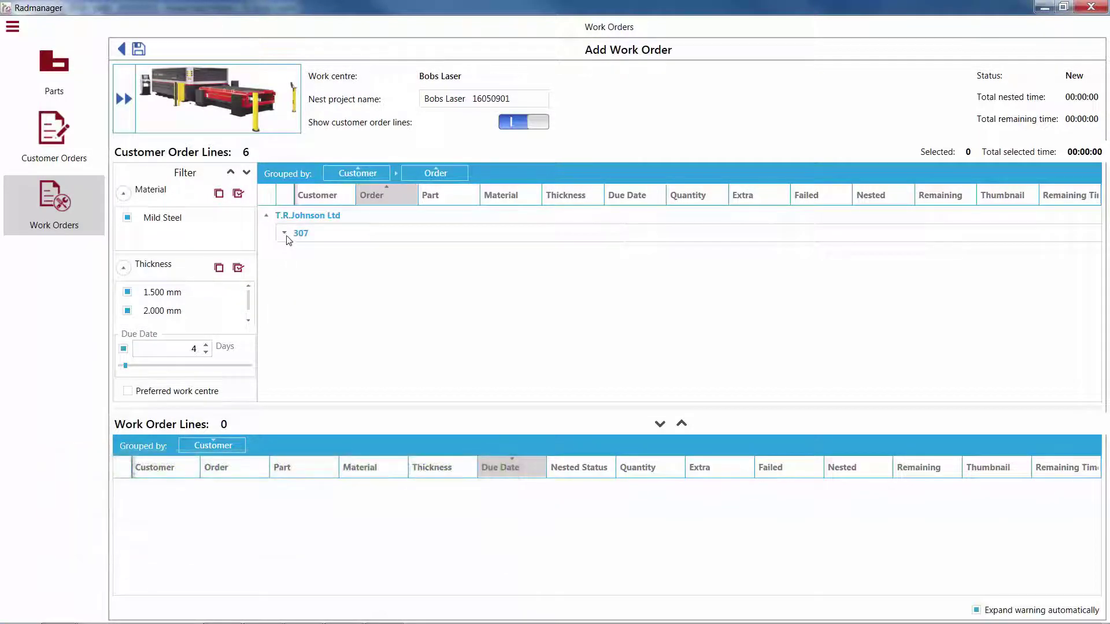
{"action": "left_click", "coordinate": [285, 234]}
{"action": "mouse_move", "coordinate": [1098, 278]}
{"action": "left_mouse_down"}
{"action": "mouse_move", "coordinate": [1105, 342]}
{"action": "mouse_move", "coordinate": [1098, 279]}
{"action": "left_mouse_up"}
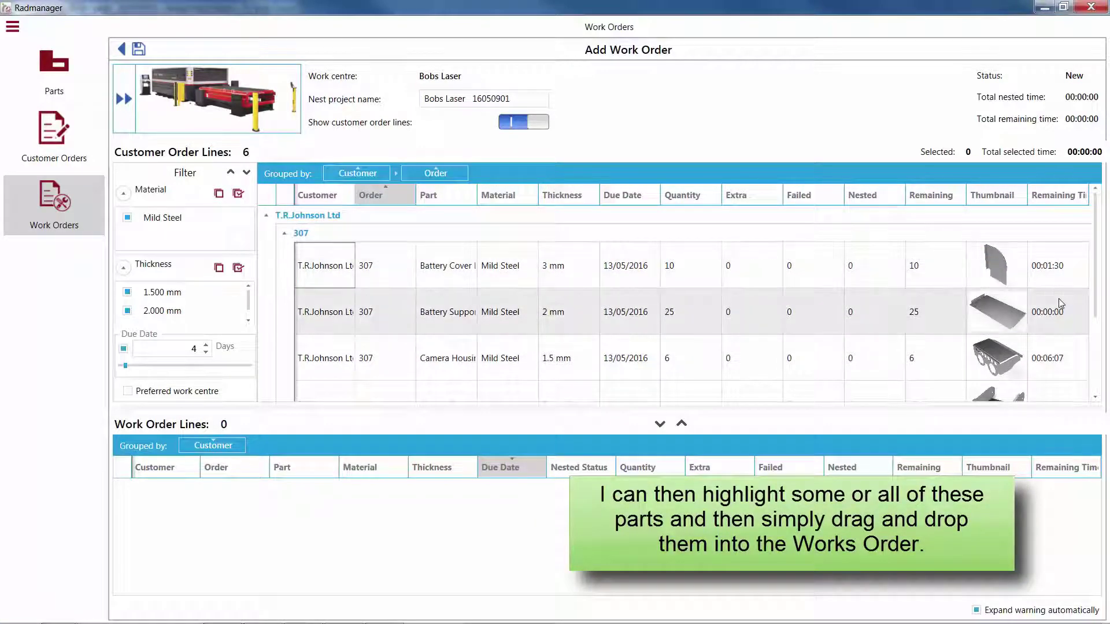
- Move all six order 307 part lines into the Bobs Laser work order
{"action": "left_click", "coordinate": [1029, 284]}
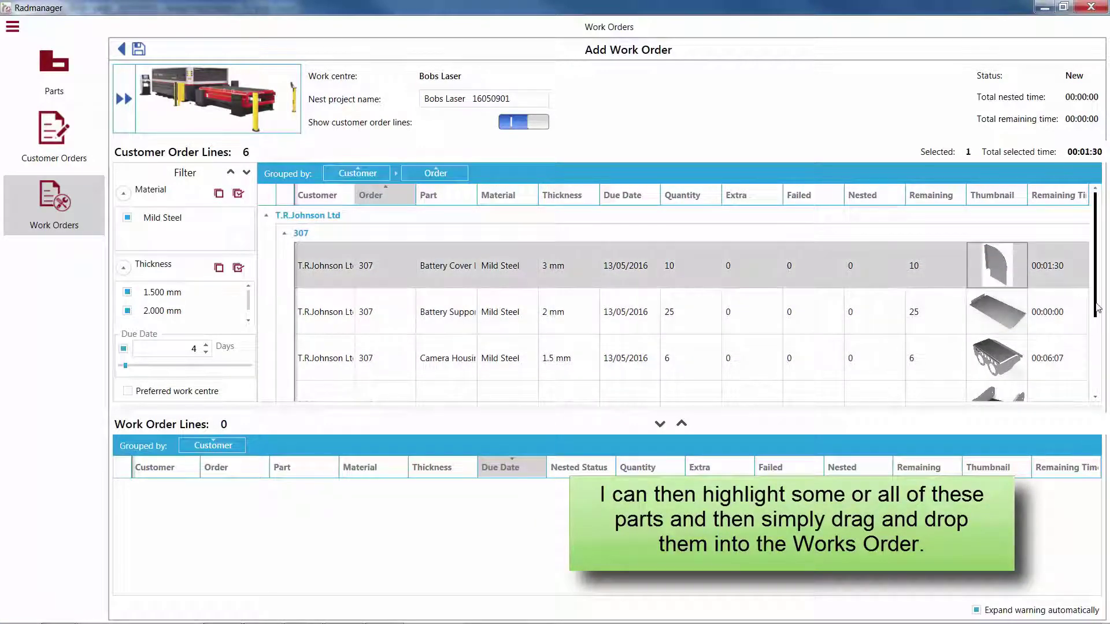
{"action": "left_click_drag", "start_coordinate": [1098, 289], "coordinate": [1104, 363]}
{"action": "left_click", "coordinate": [1073, 384], "text": "shift"}
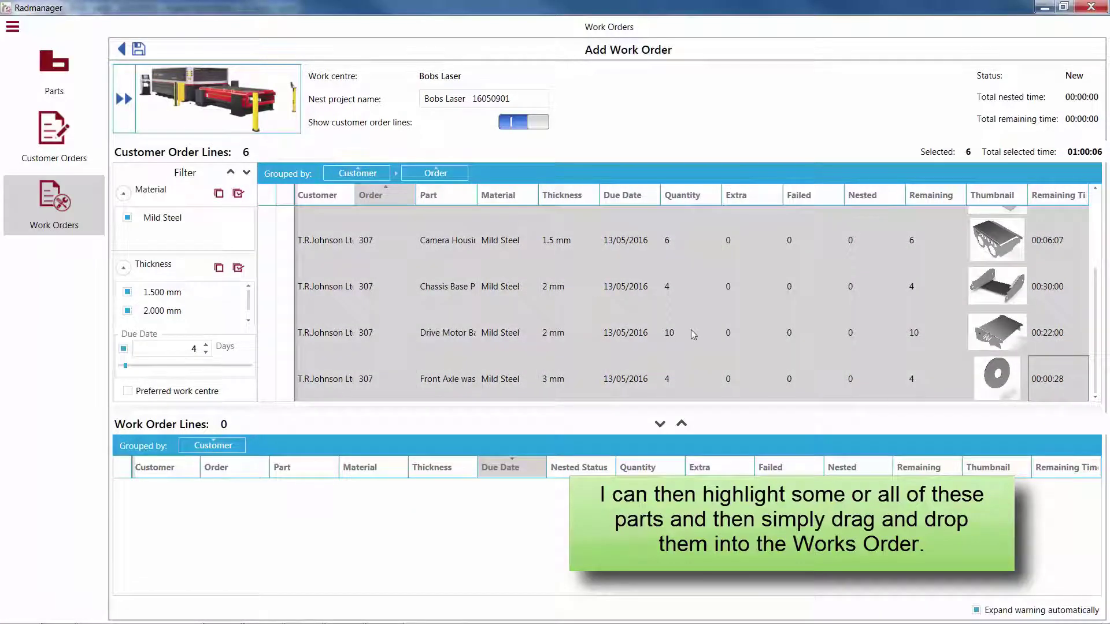
{"action": "left_click_drag", "start_coordinate": [692, 334], "coordinate": [520, 531]}
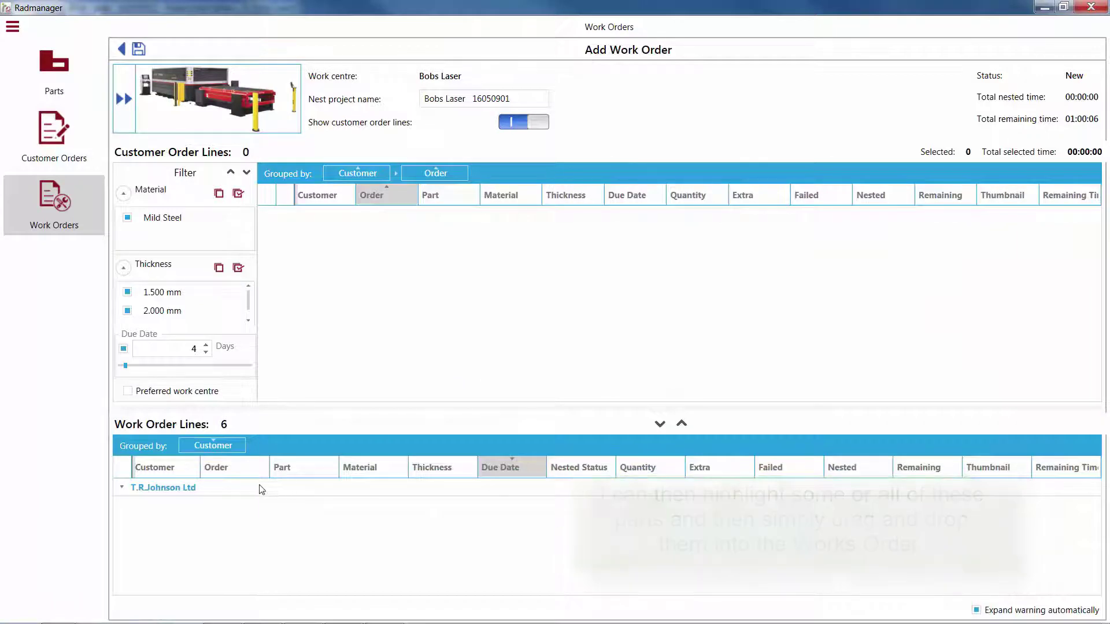
{"action": "left_click", "coordinate": [123, 488]}
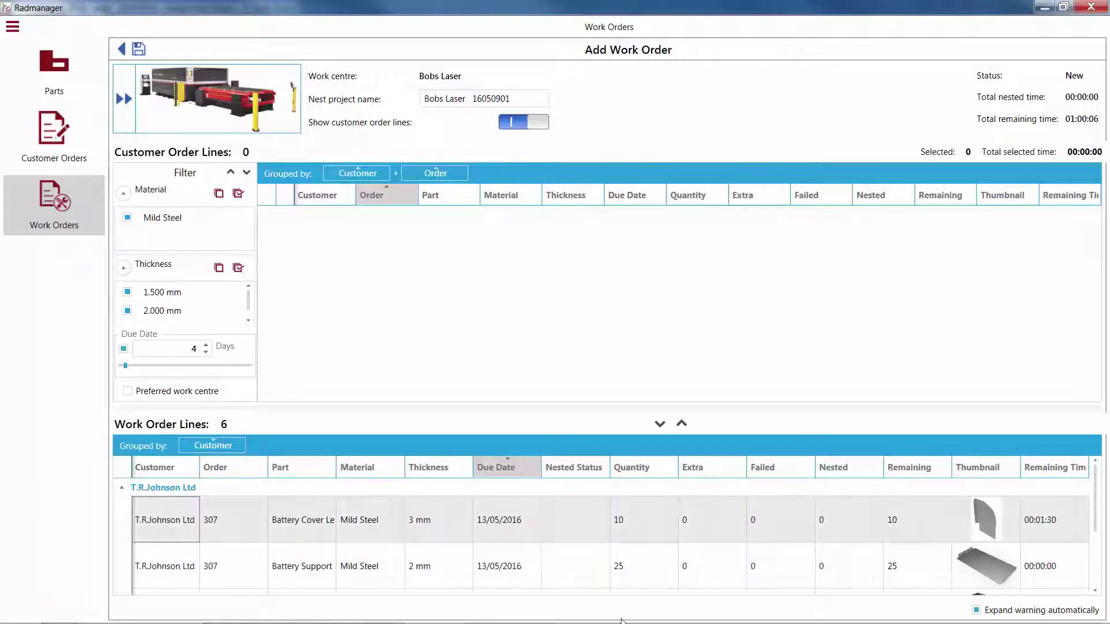
{"action": "mouse_move", "coordinate": [1096, 527]}
{"action": "left_mouse_down"}
{"action": "mouse_move", "coordinate": [1096, 587]}
{"action": "mouse_move", "coordinate": [1096, 491]}
{"action": "left_mouse_up"}
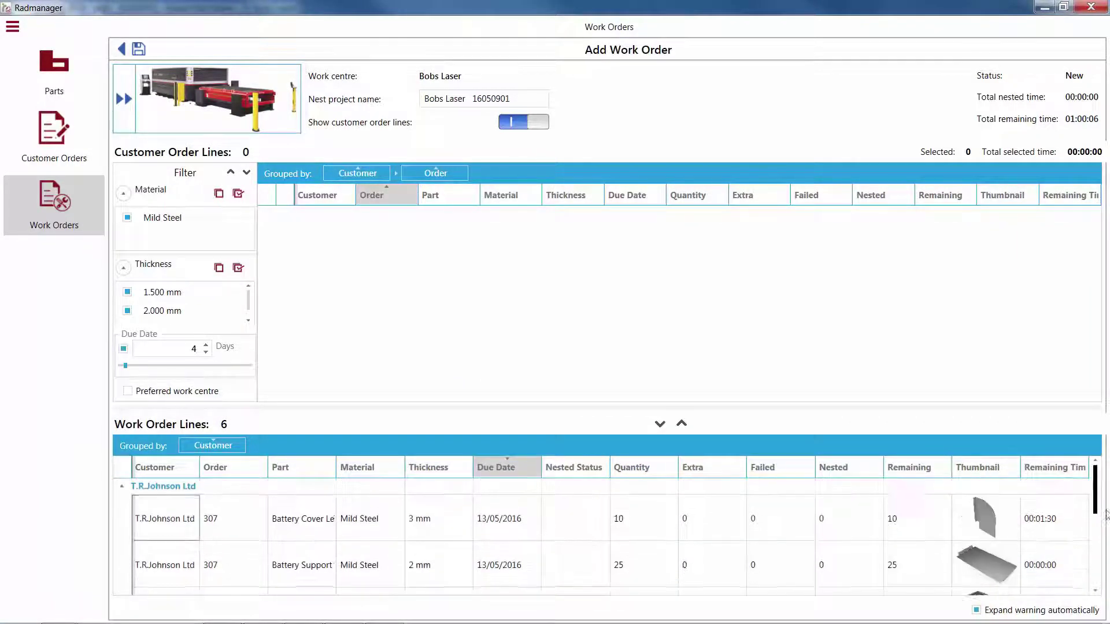
- Extend the due-date window to 8 days and expand P Cullen & Son order 16/0001
{"action": "left_click", "coordinate": [206, 344]}
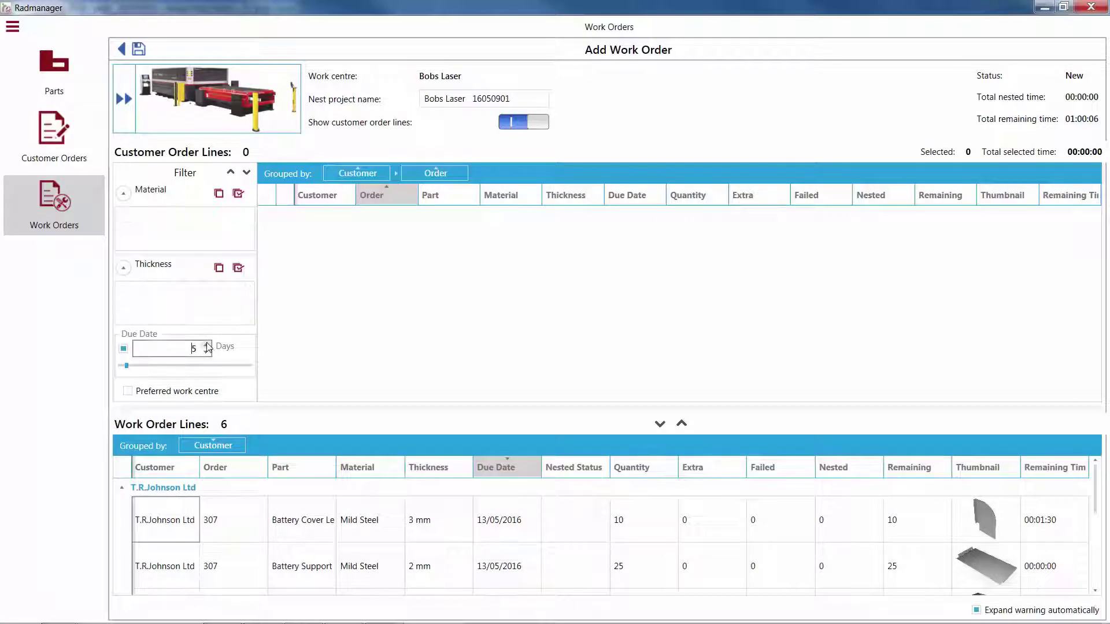
{"action": "left_click", "coordinate": [207, 344]}
{"action": "left_click", "coordinate": [207, 345]}
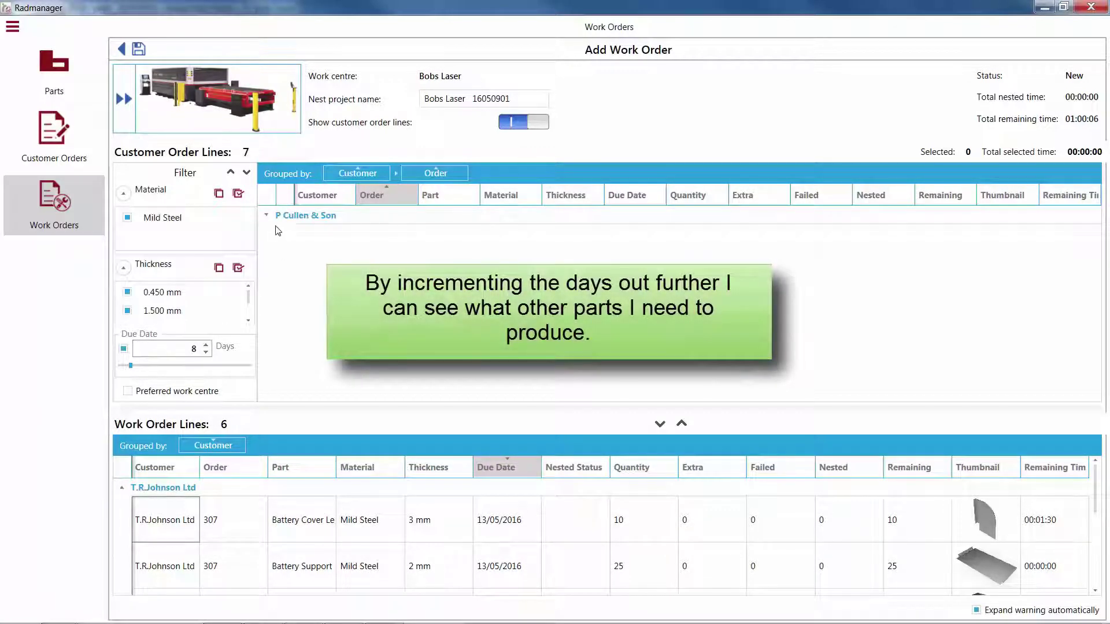
{"action": "left_click", "coordinate": [268, 217]}
{"action": "left_click", "coordinate": [283, 234]}
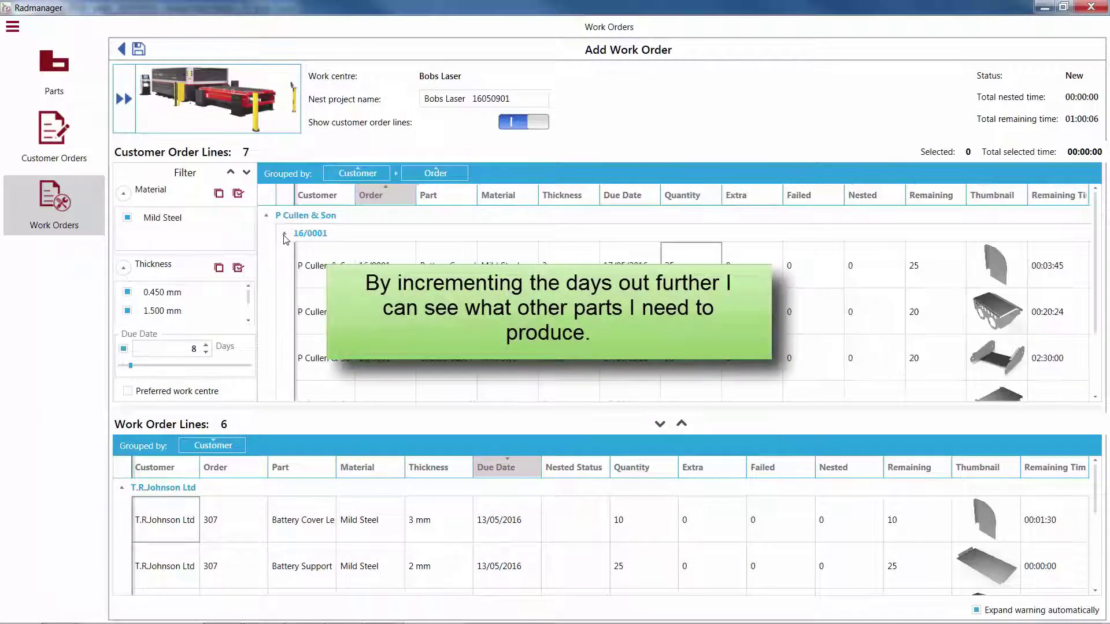
{"action": "scroll", "coordinate": [1092, 248], "scroll_direction": "down", "scroll_amount": 3}
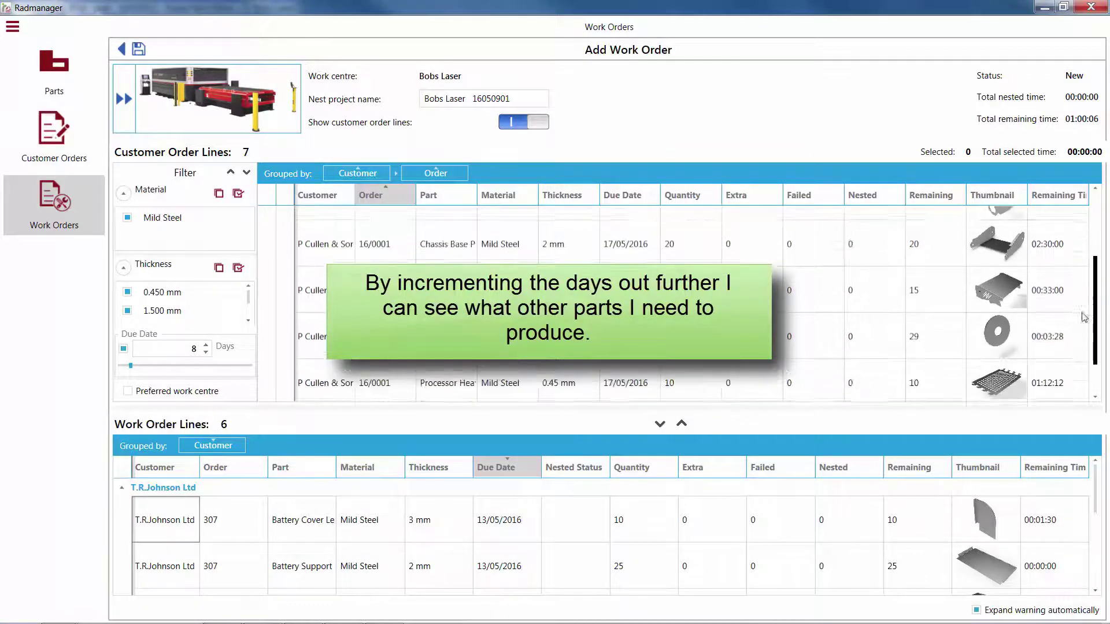
{"action": "scroll", "coordinate": [1093, 249], "scroll_direction": "down", "scroll_amount": 2}
{"action": "scroll", "coordinate": [1081, 254], "scroll_direction": "up", "scroll_amount": 2}
{"action": "scroll", "coordinate": [1075, 255], "scroll_direction": "up", "scroll_amount": 1}
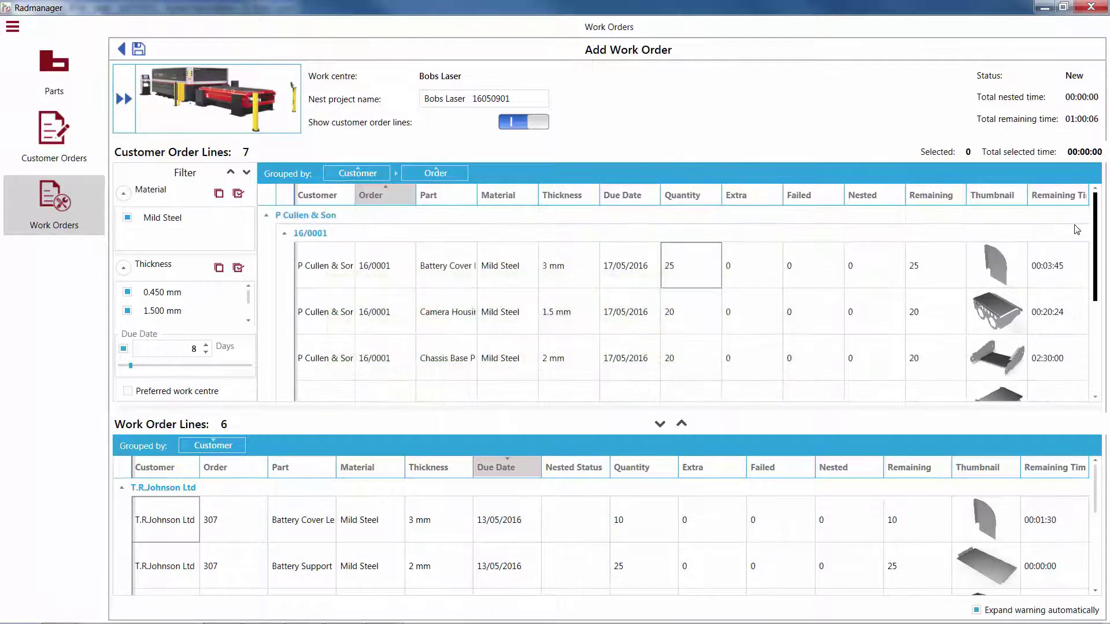
{"action": "left_click", "coordinate": [1001, 267]}
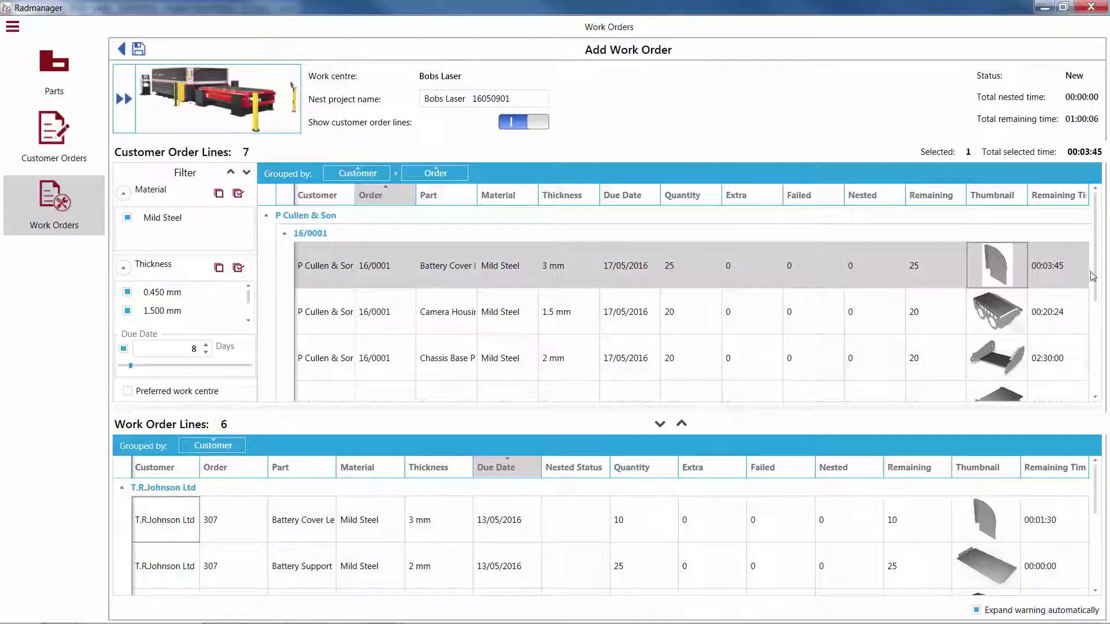
{"action": "scroll", "coordinate": [1096, 276], "scroll_direction": "down", "scroll_amount": 3}
{"action": "left_click", "coordinate": [827, 374], "text": "shift"}
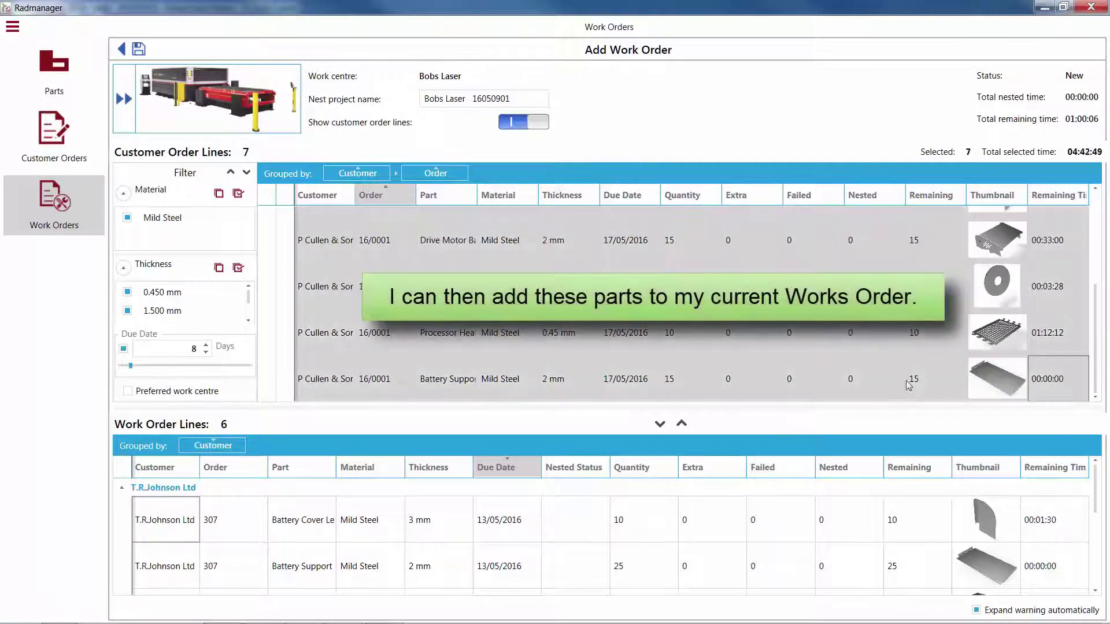
{"action": "left_click_drag", "start_coordinate": [826, 374], "coordinate": [674, 519]}
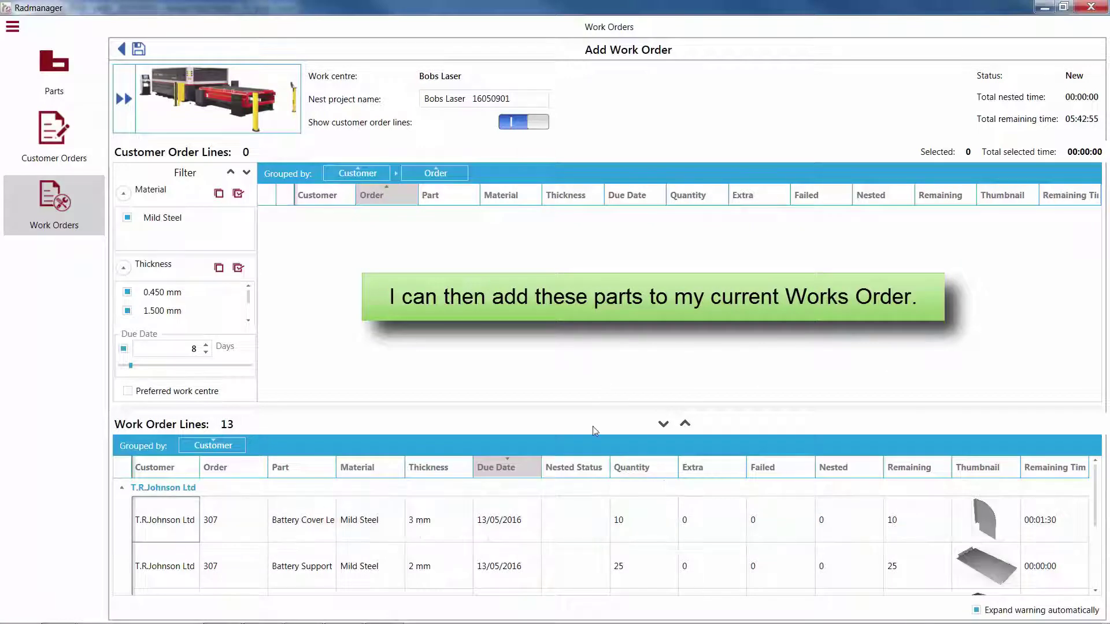
{"action": "left_click", "coordinate": [123, 489]}
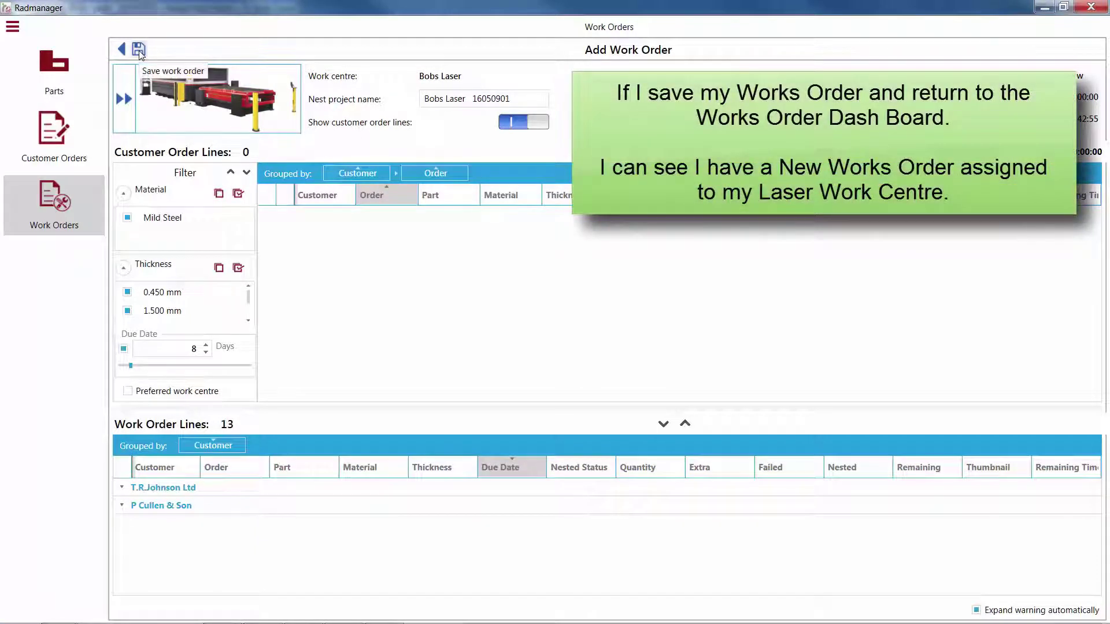
- Save the Bobs Laser work order and move its card to In Progress
{"action": "left_click", "coordinate": [139, 50]}
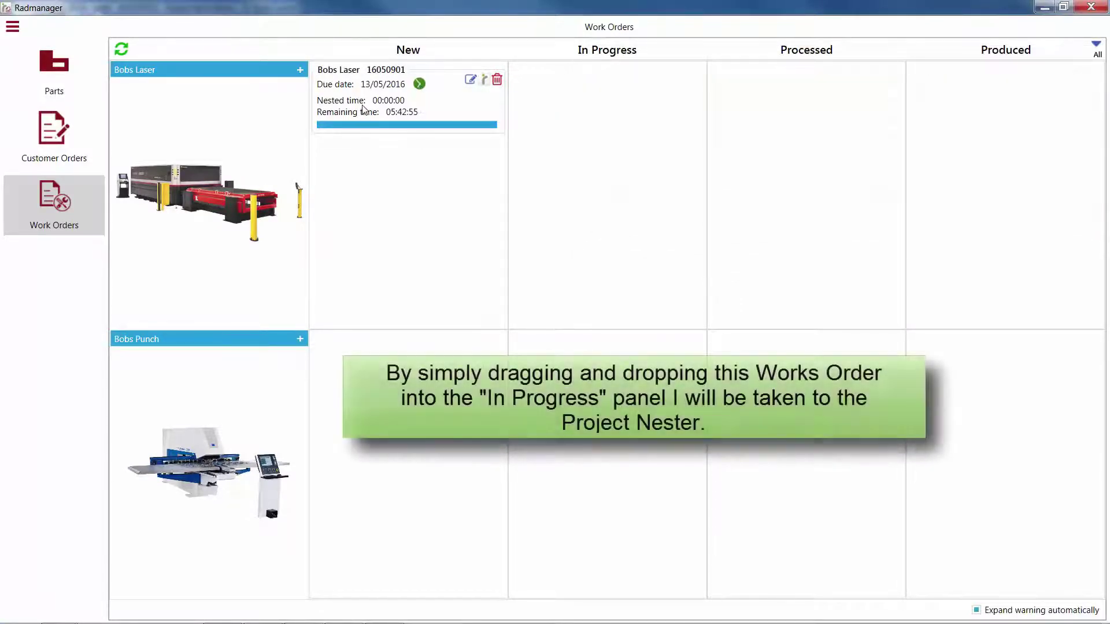
{"action": "left_click_drag", "start_coordinate": [369, 119], "coordinate": [568, 133]}
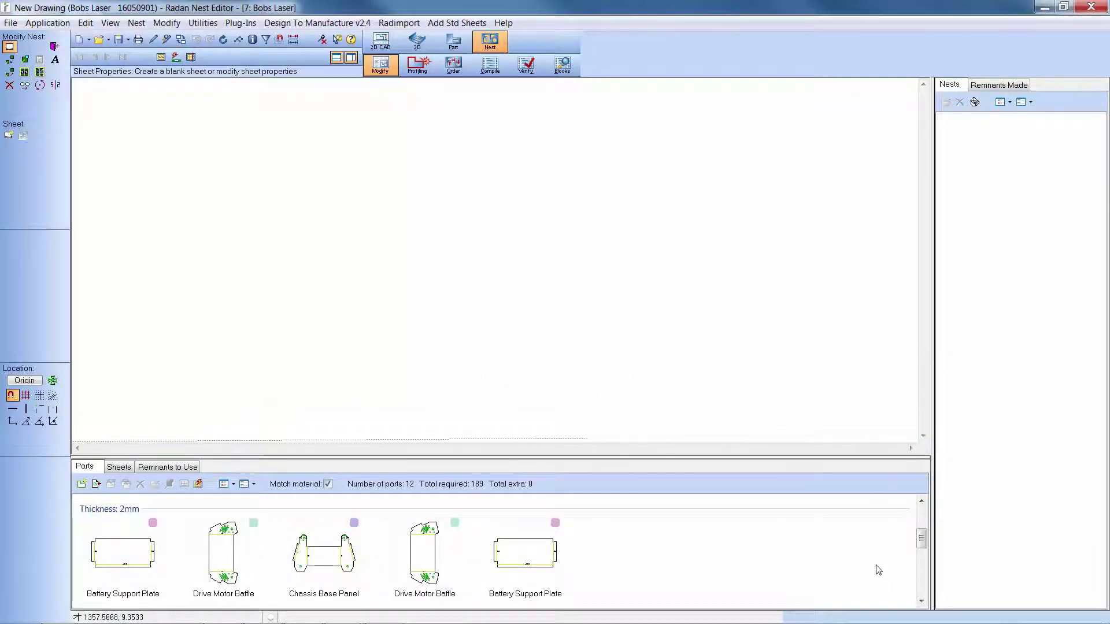
- Nest all 189 parts onto 17 sheets, accepting every generated nest
{"action": "left_click", "coordinate": [923, 502]}
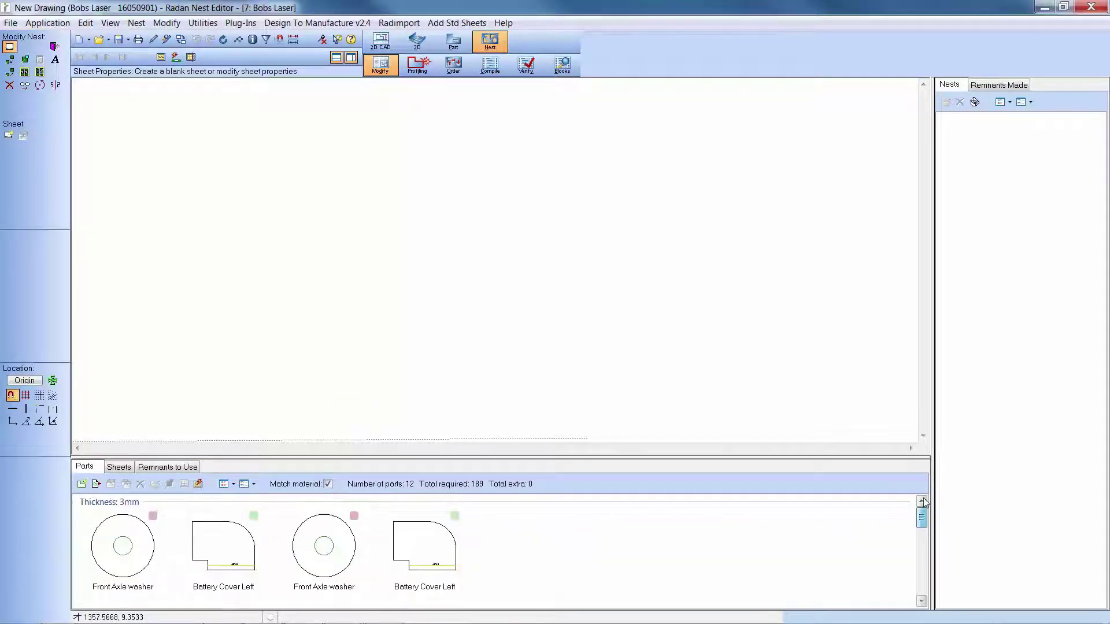
{"action": "mouse_move", "coordinate": [923, 520]}
{"action": "left_mouse_down"}
{"action": "mouse_move", "coordinate": [923, 595]}
{"action": "mouse_move", "coordinate": [924, 510]}
{"action": "mouse_move", "coordinate": [925, 529]}
{"action": "left_mouse_up"}
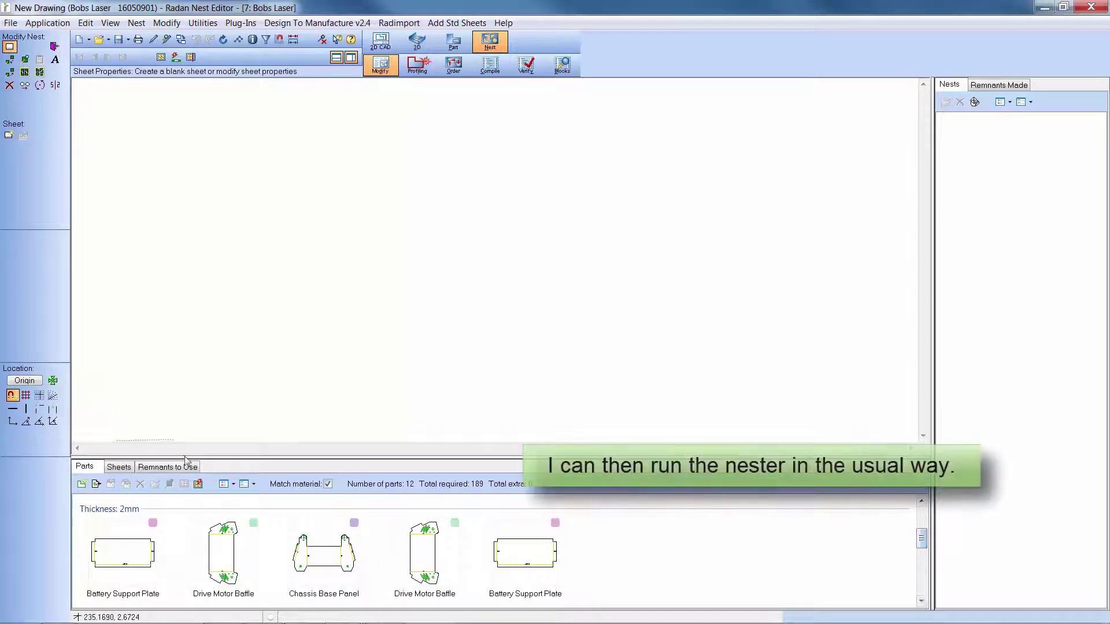
{"action": "left_click", "coordinate": [201, 488]}
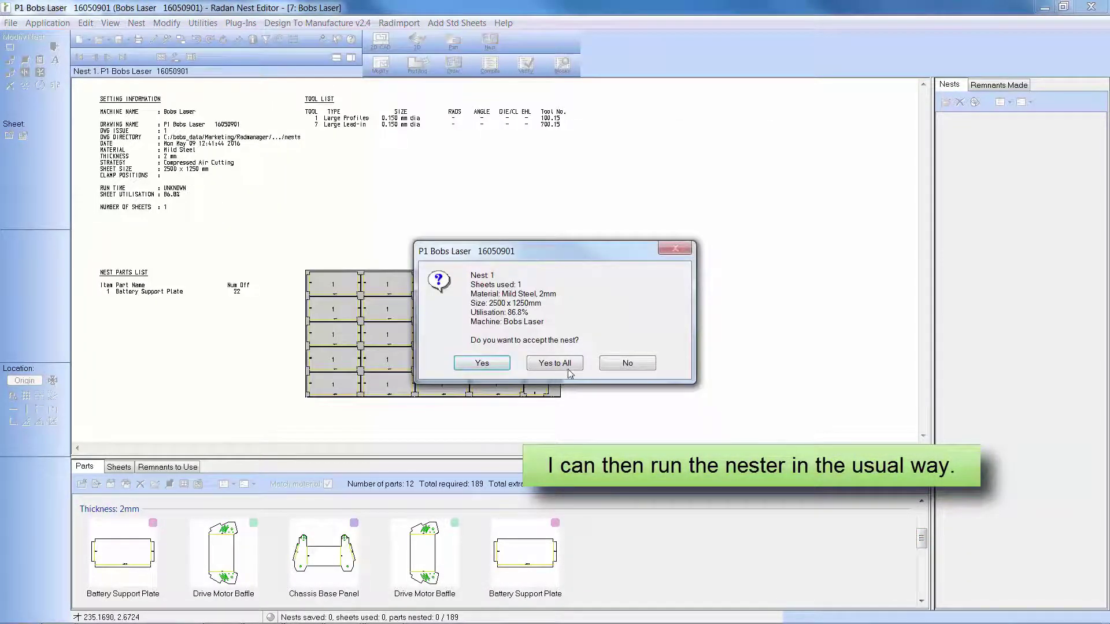
{"action": "left_click", "coordinate": [570, 369]}
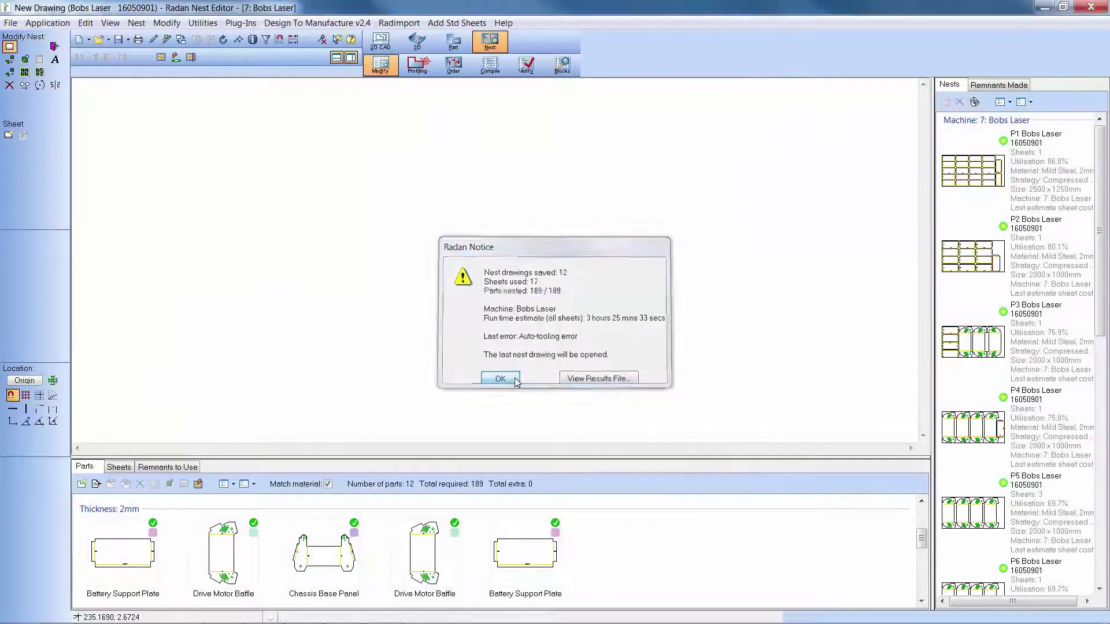
{"action": "left_click", "coordinate": [500, 379]}
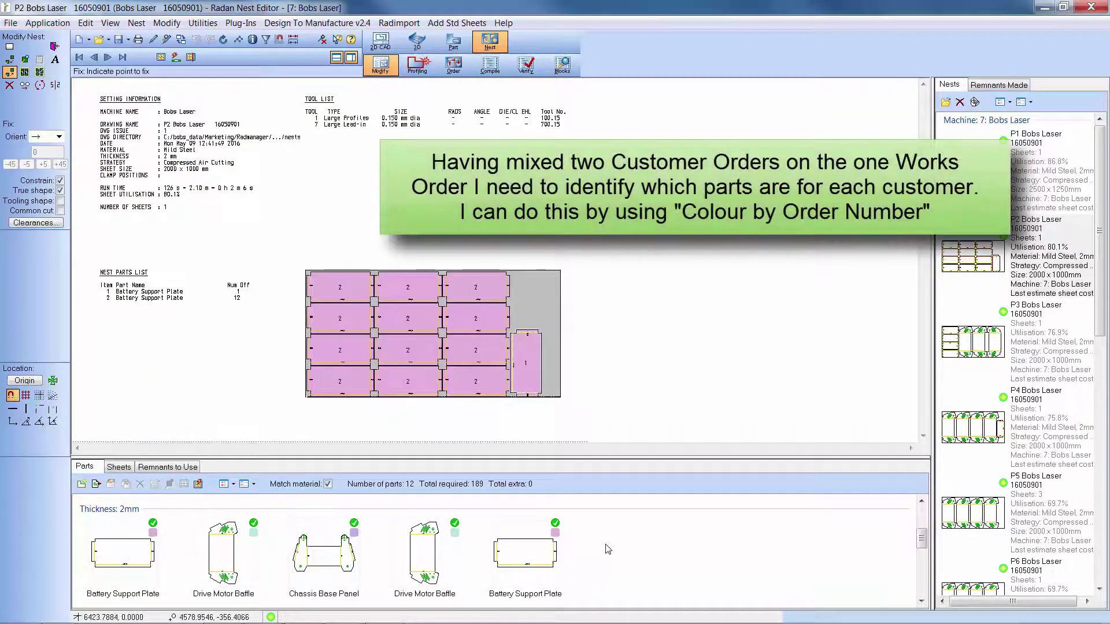
- Colour the nested parts by Order Number and save the nest project
{"action": "right_click", "coordinate": [554, 563]}
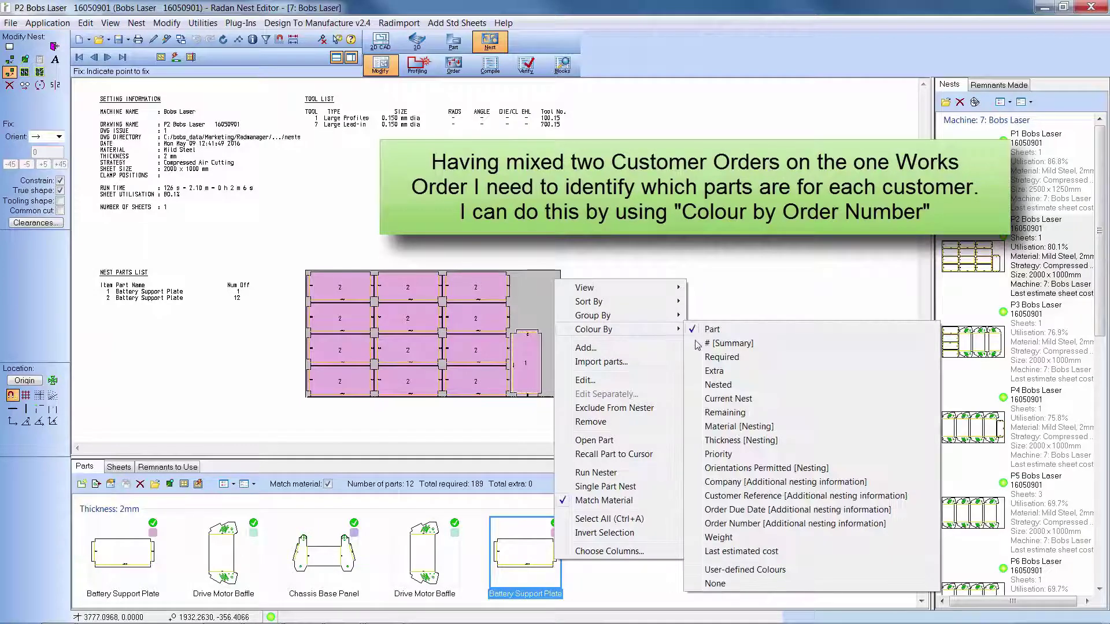
{"action": "mouse_move", "coordinate": [594, 329]}
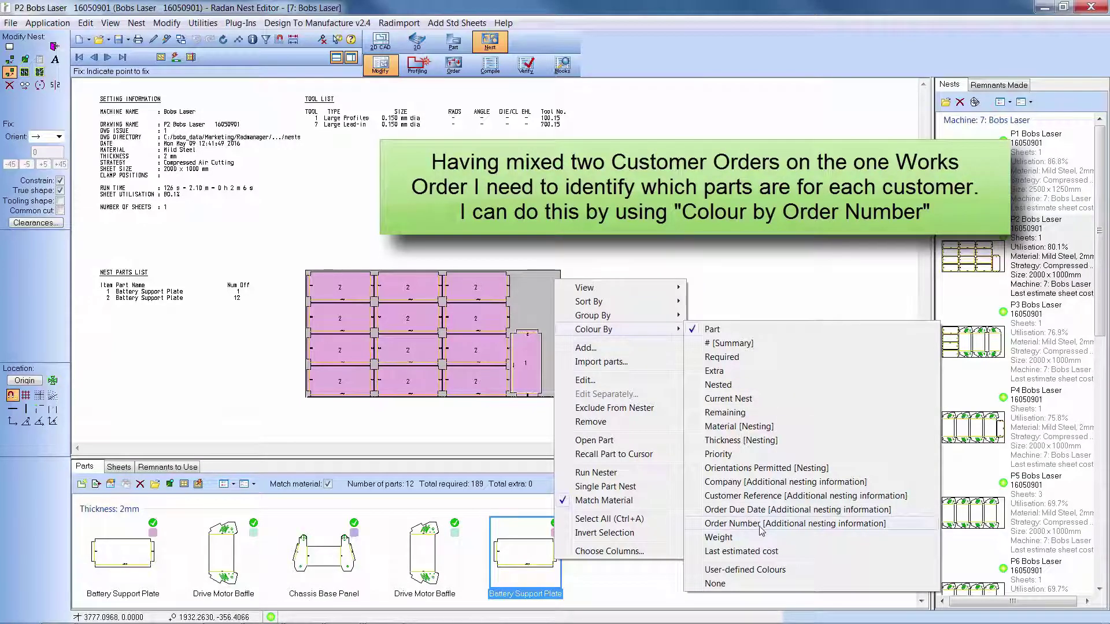
{"action": "left_click", "coordinate": [761, 530]}
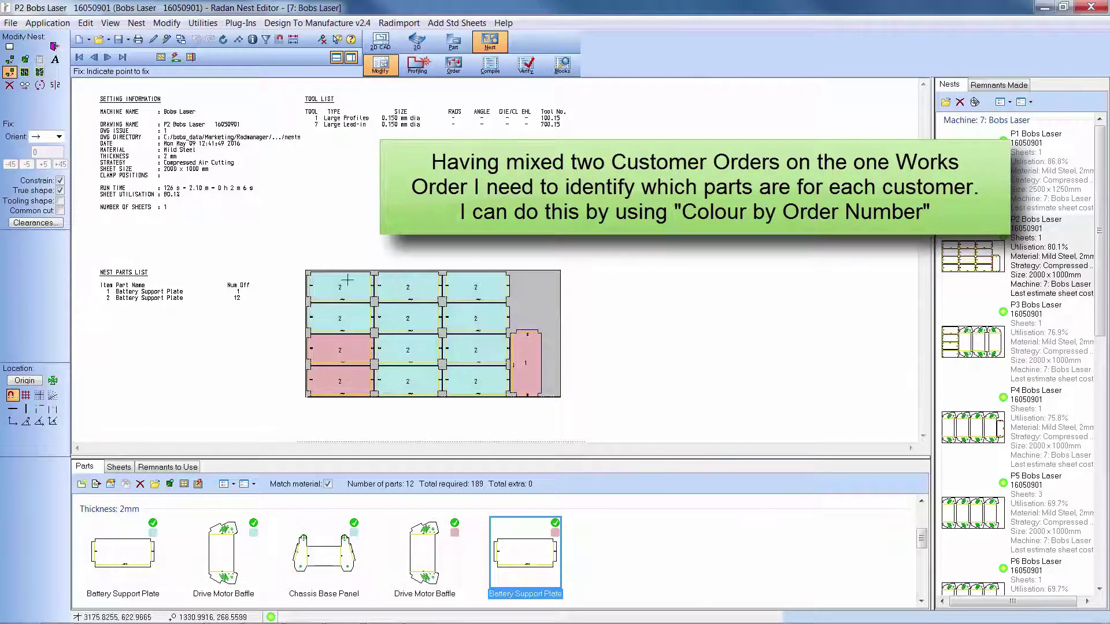
{"action": "left_click_drag", "start_coordinate": [296, 259], "coordinate": [575, 418]}
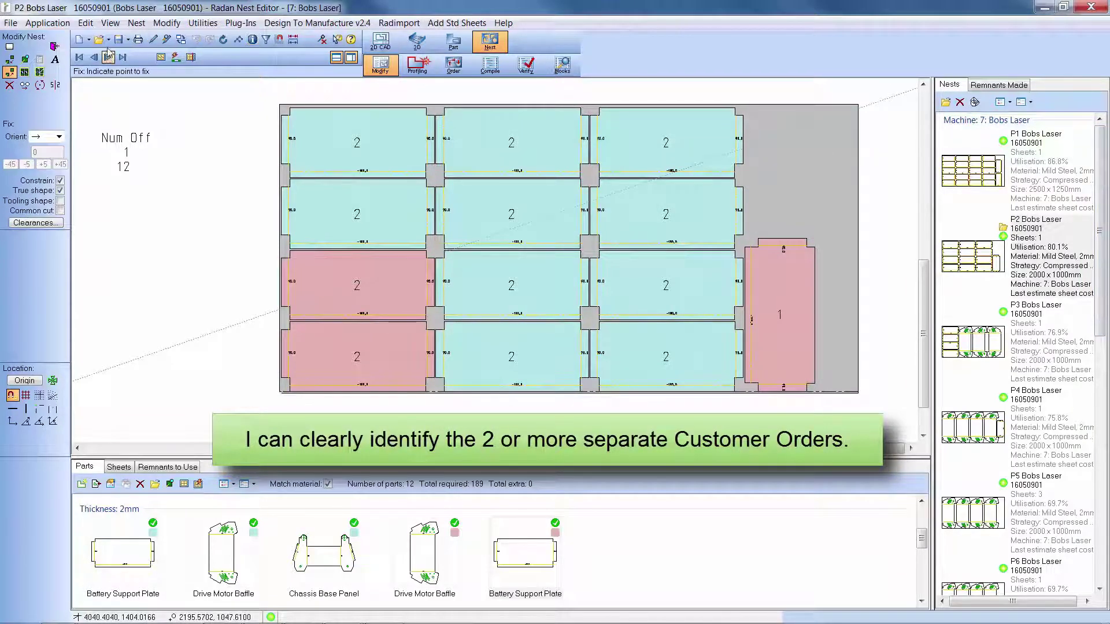
{"action": "left_click", "coordinate": [11, 26]}
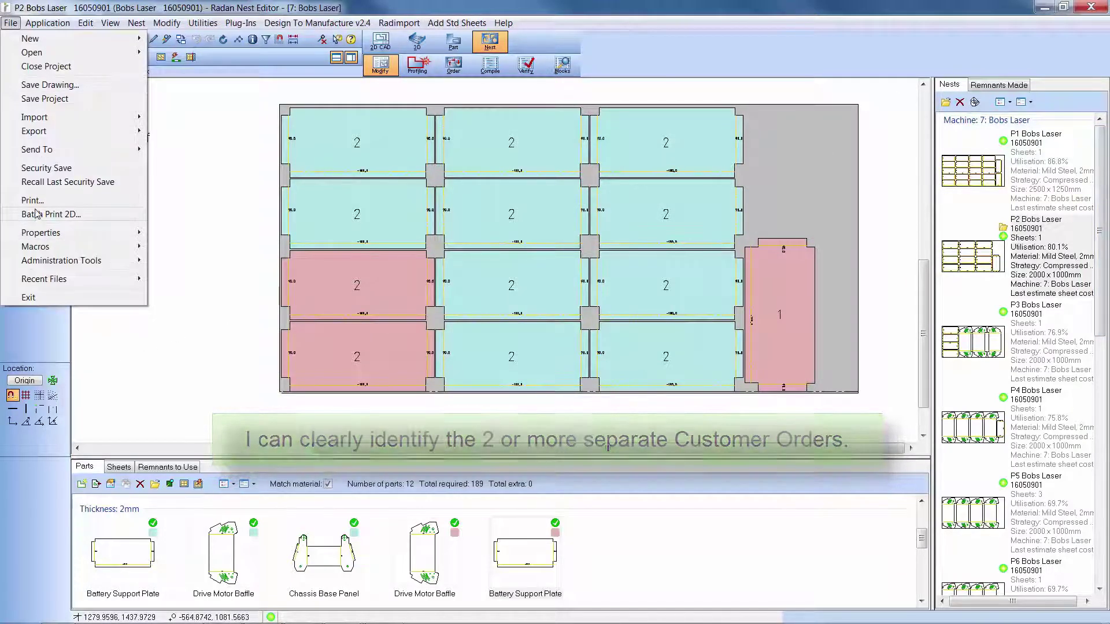
{"action": "left_click", "coordinate": [56, 100]}
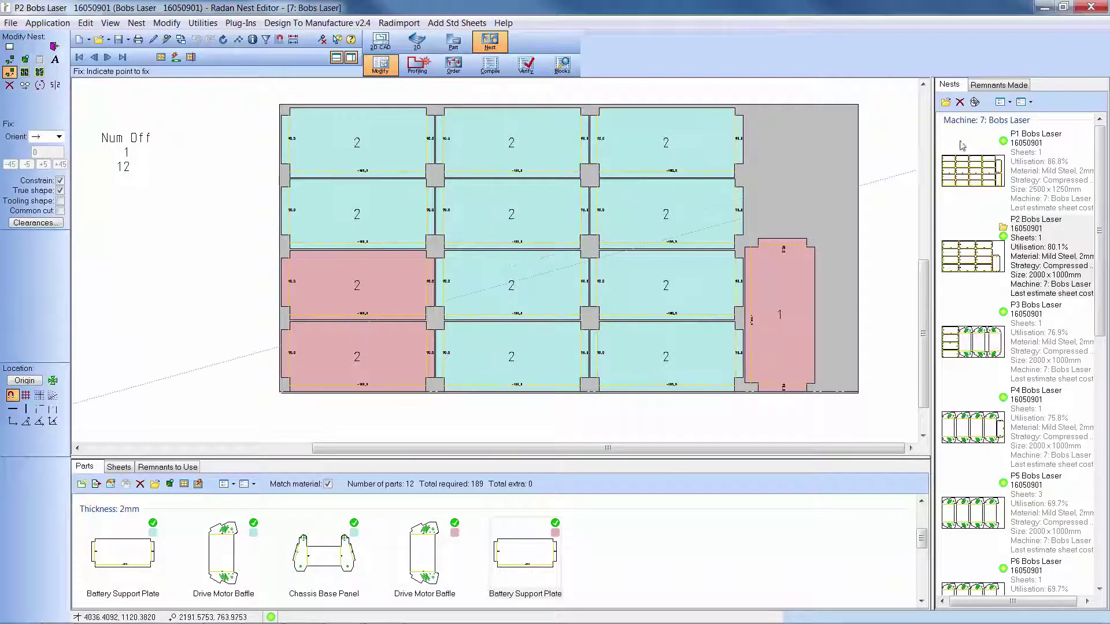
- Close Radan and move the Bobs Laser card through Processed to Produced, confirming it
{"action": "left_click", "coordinate": [1090, 8]}
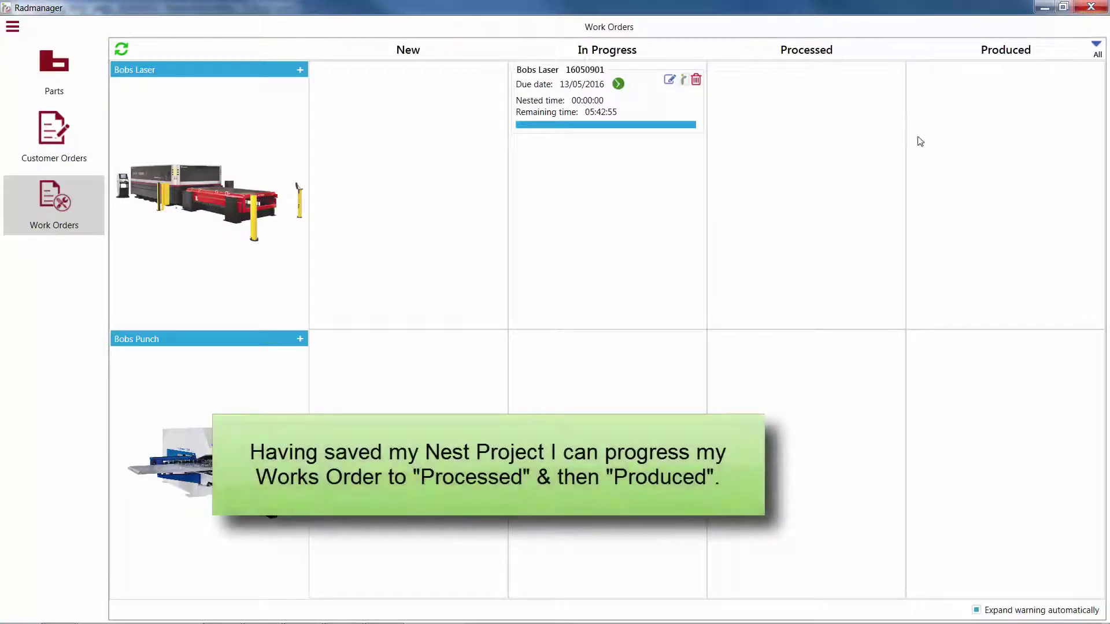
{"action": "left_click_drag", "start_coordinate": [632, 113], "coordinate": [744, 126]}
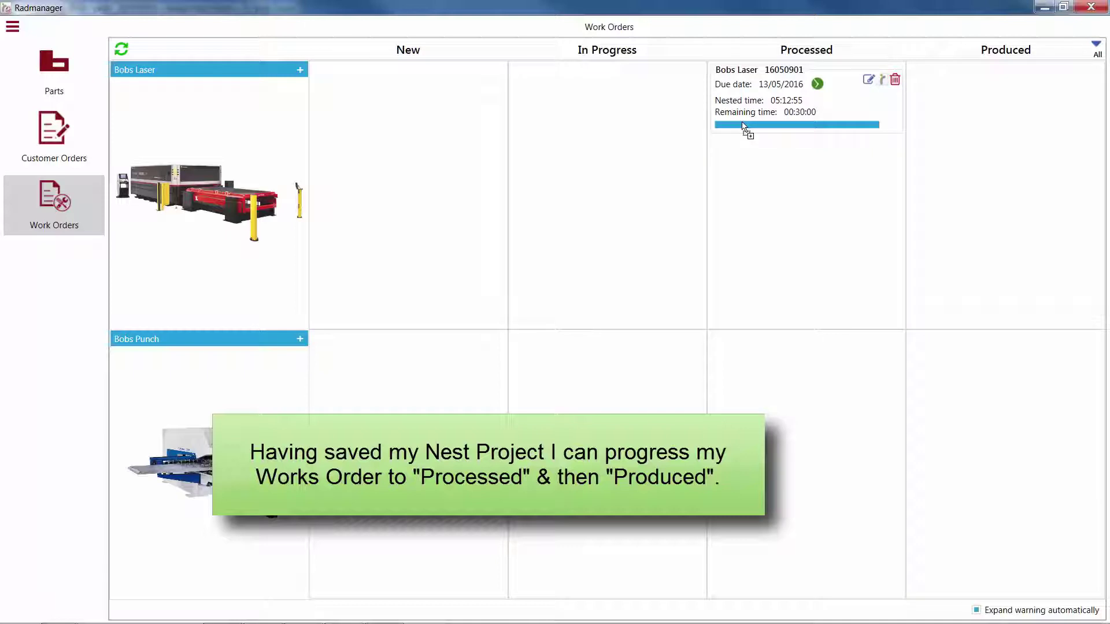
{"action": "left_click_drag", "start_coordinate": [824, 131], "coordinate": [947, 133]}
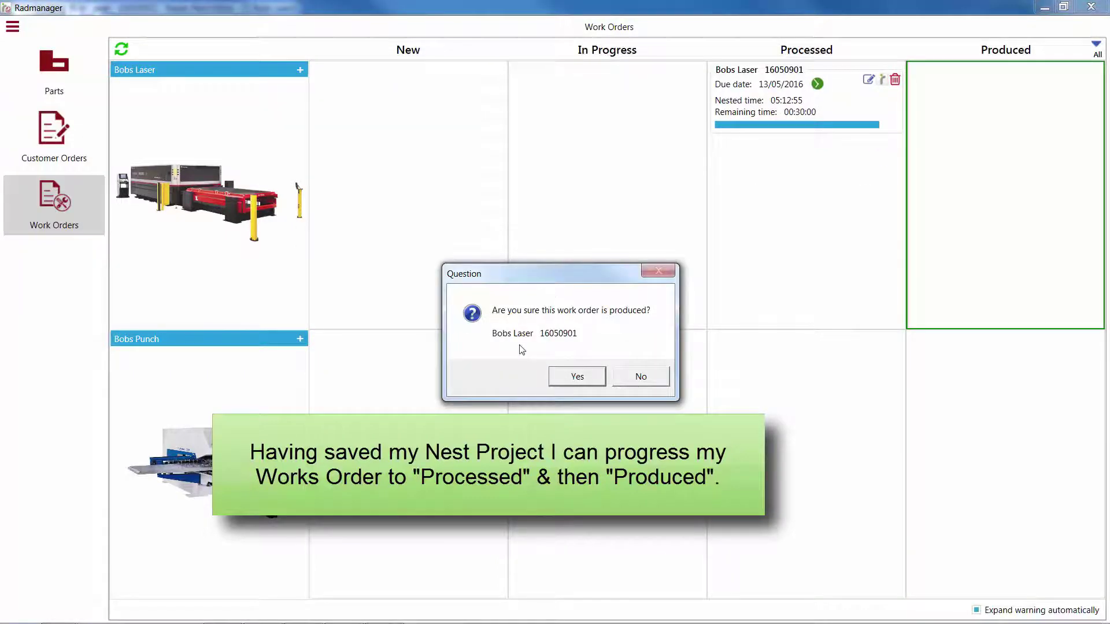
{"action": "left_click", "coordinate": [579, 376]}
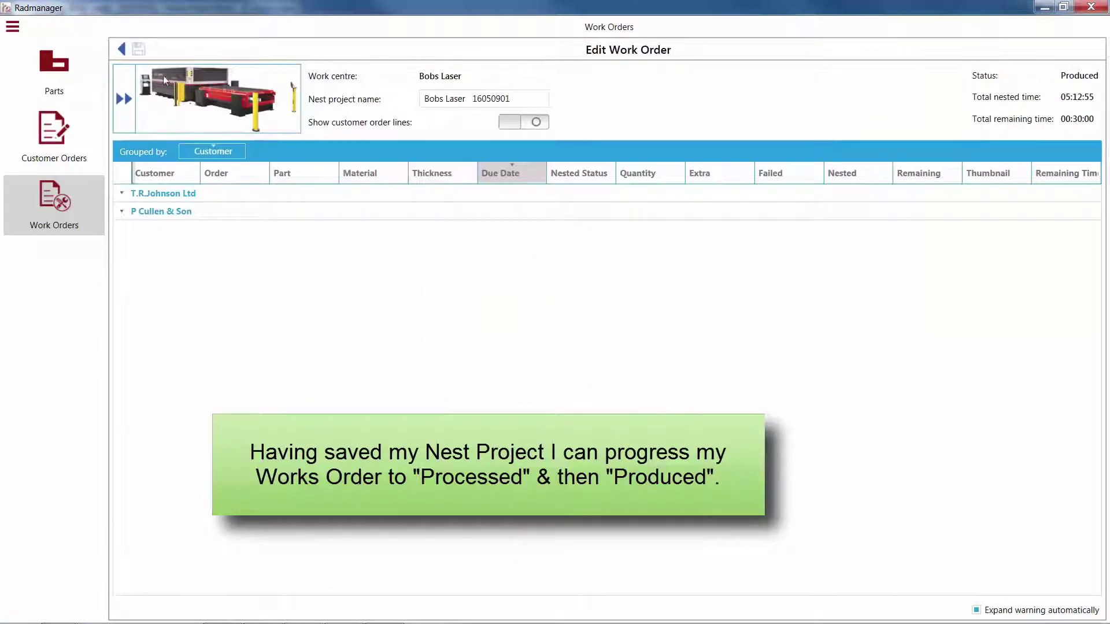
{"action": "left_click", "coordinate": [126, 54]}
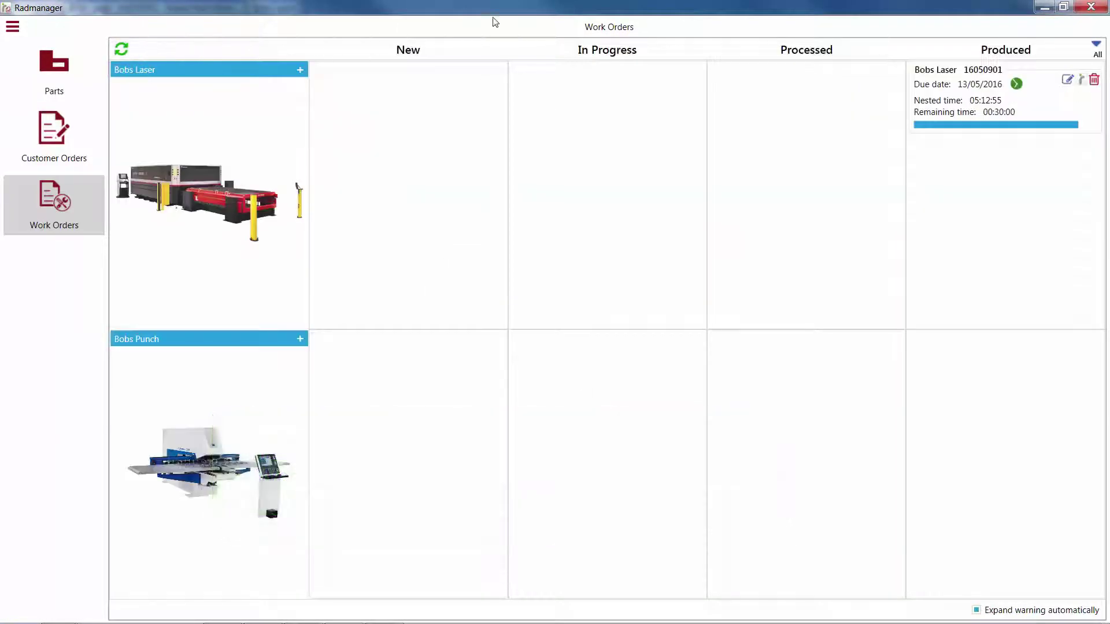